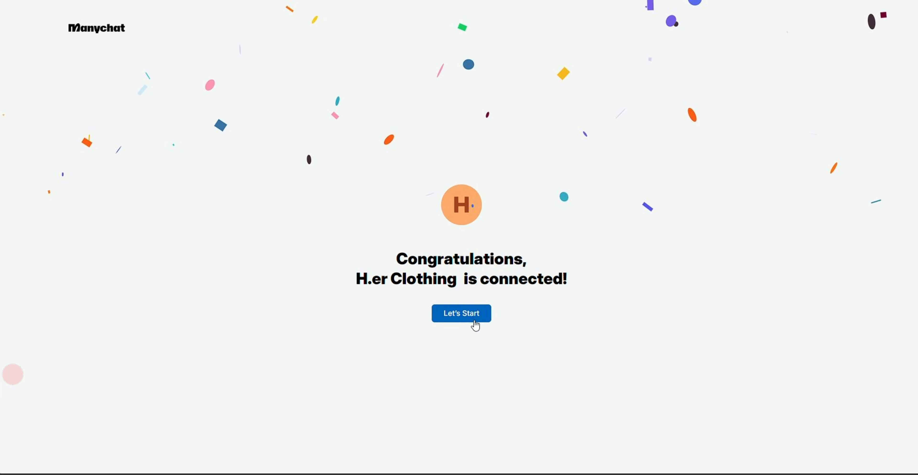
Enter the newly connected workspace and review its Insights on channels, active contacts and demographics, dismissing the Pro trial banner
{"action": "left_click", "coordinate": [475, 325]}
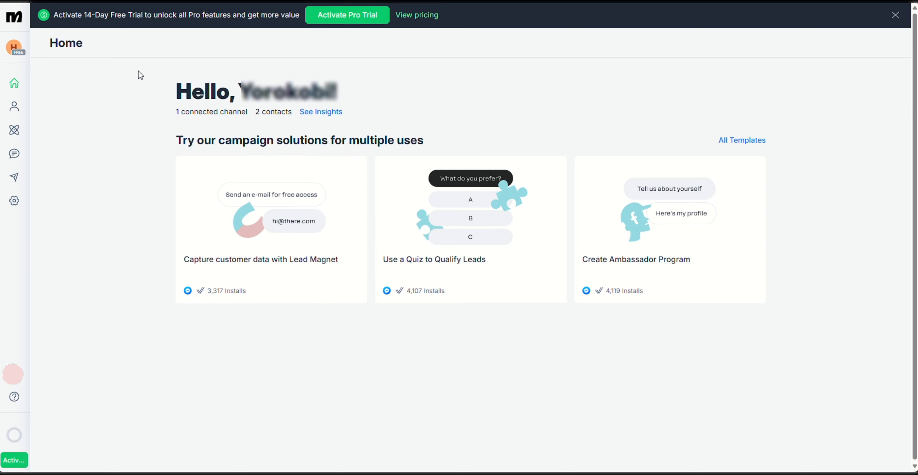
{"action": "left_click", "coordinate": [319, 113]}
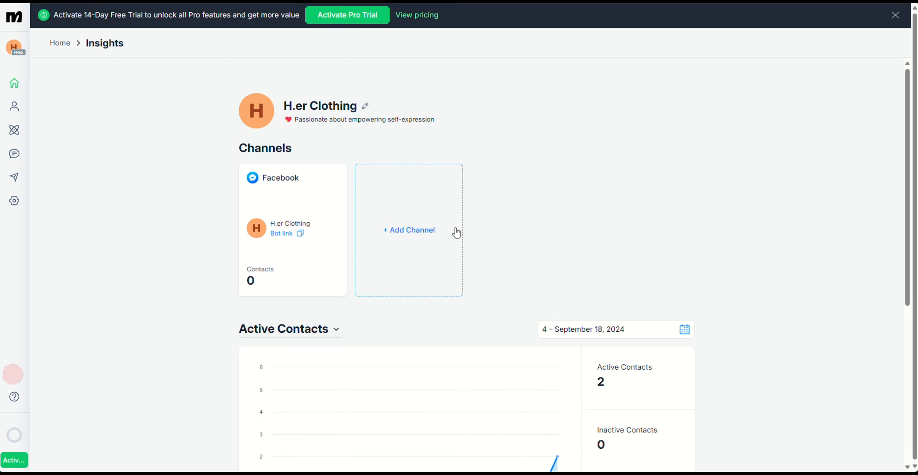
{"action": "scroll", "coordinate": [461, 224], "scroll_direction": "down", "scroll_amount": 7}
{"action": "scroll", "coordinate": [321, 253], "scroll_direction": "up", "scroll_amount": 1}
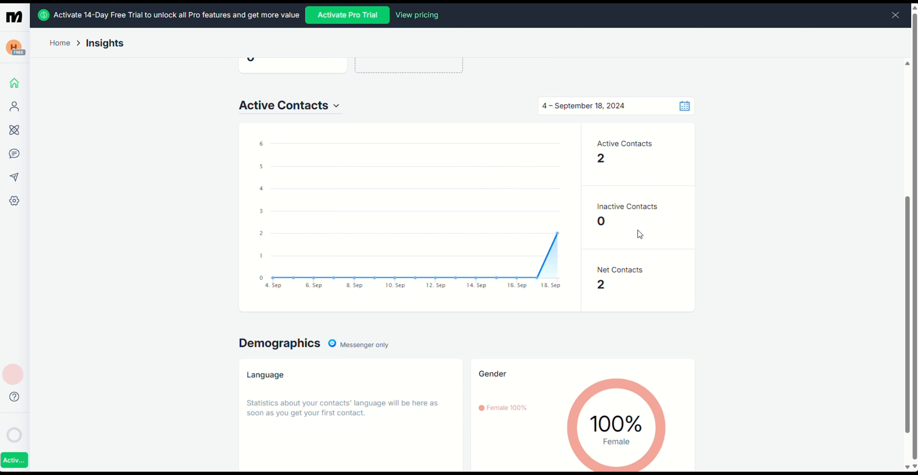
{"action": "scroll", "coordinate": [639, 234], "scroll_direction": "down", "scroll_amount": 1}
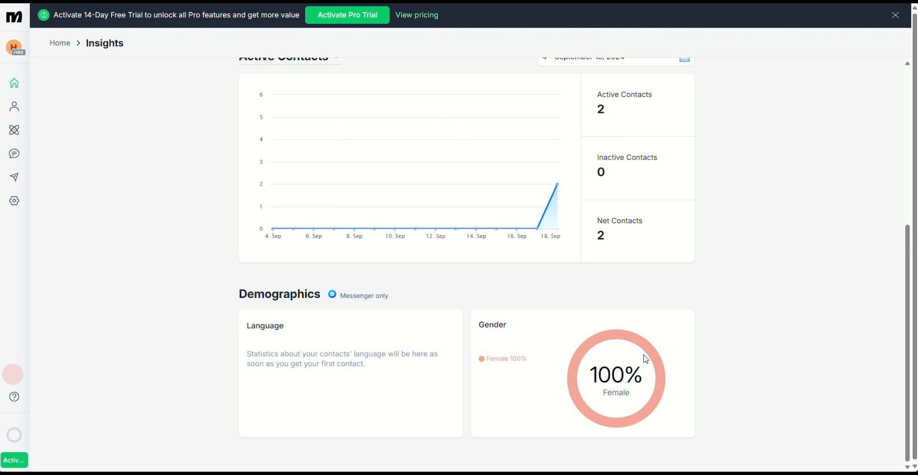
{"action": "scroll", "coordinate": [775, 279], "scroll_direction": "up", "scroll_amount": 8}
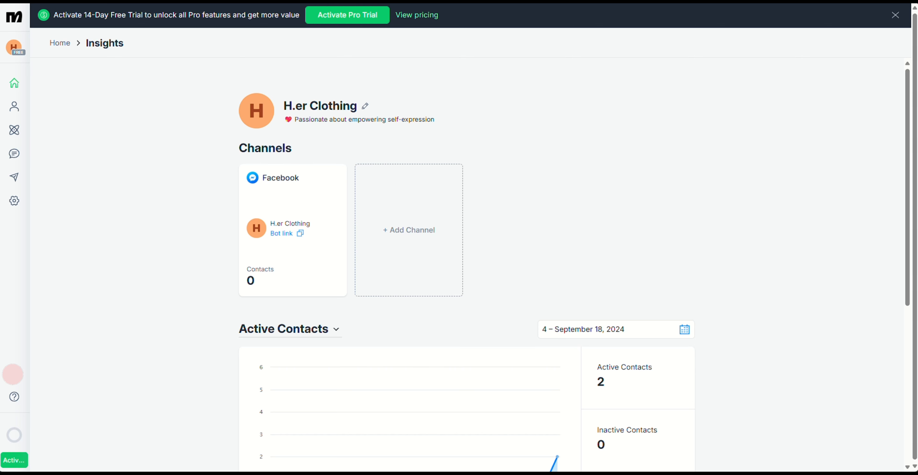
{"action": "left_click", "coordinate": [895, 14]}
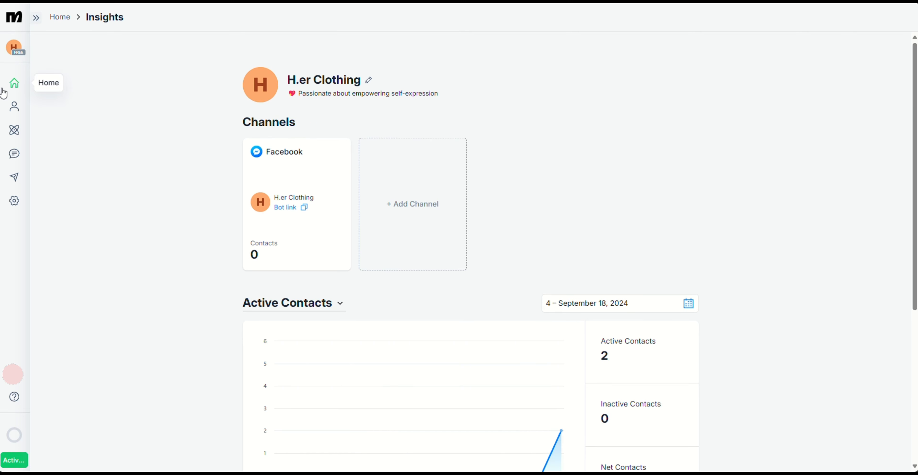
View the contacts tagged Interested in Sales and clear that tag filter from the contact list
{"action": "left_click", "coordinate": [14, 107]}
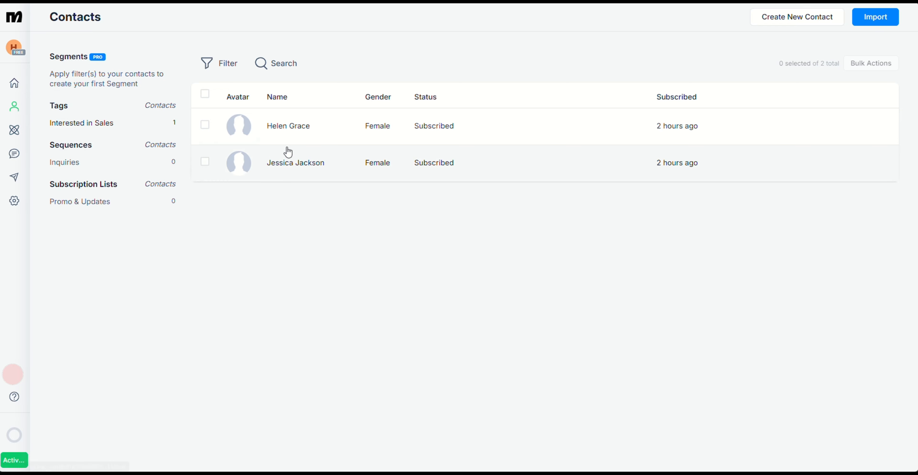
{"action": "left_click", "coordinate": [113, 130]}
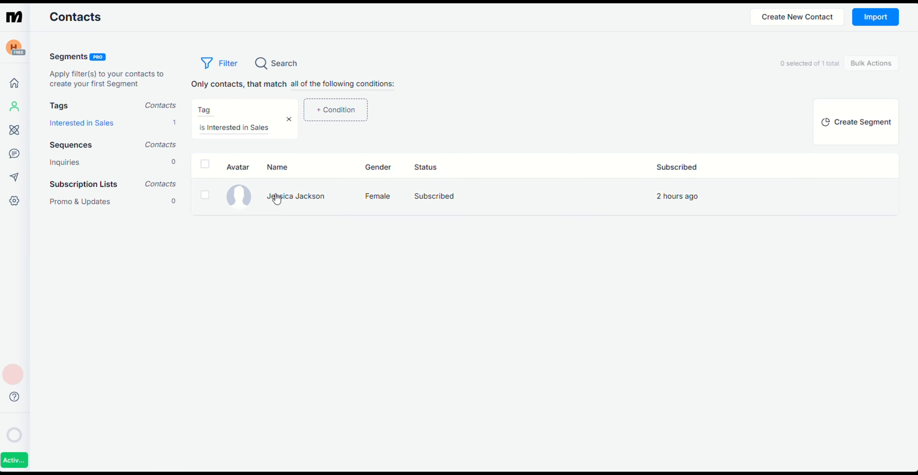
{"action": "left_click", "coordinate": [289, 120]}
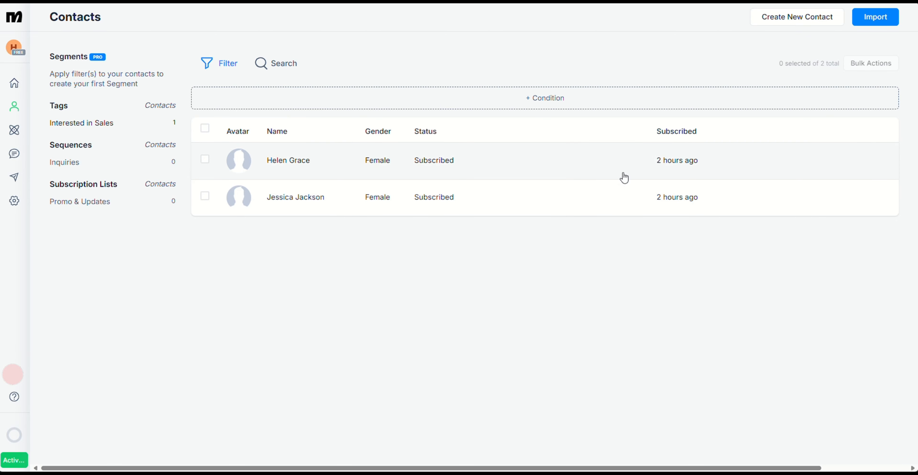
Create a new contact with first name, last name, US phone number and gender Female, confirming that messaging consent was obtained
{"action": "left_click", "coordinate": [804, 21]}
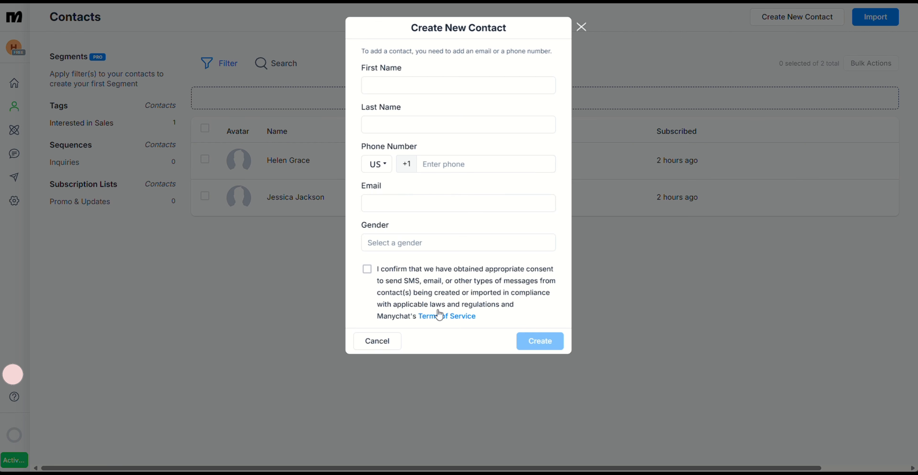
{"action": "left_click", "coordinate": [418, 82]}
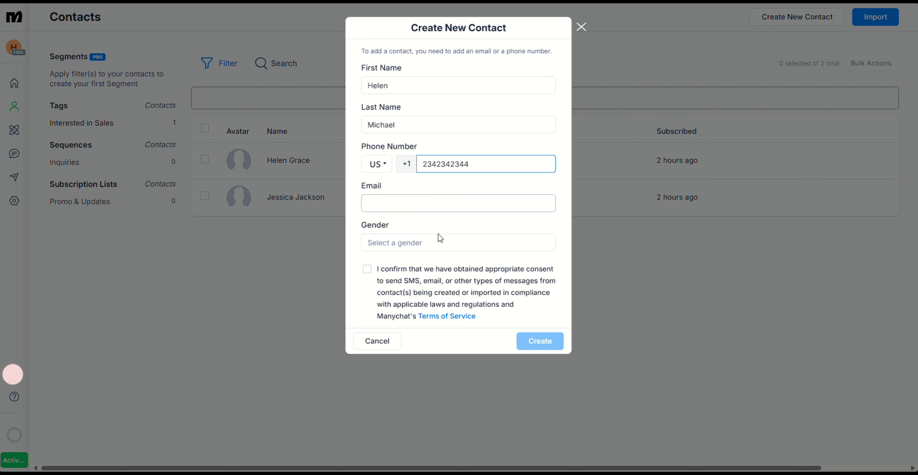
{"action": "left_click", "coordinate": [400, 241]}
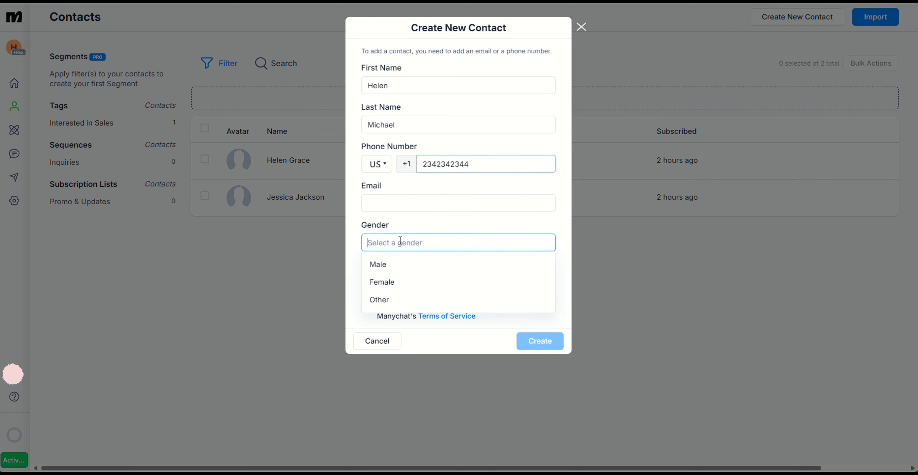
{"action": "left_click", "coordinate": [376, 284]}
{"action": "left_click", "coordinate": [367, 269]}
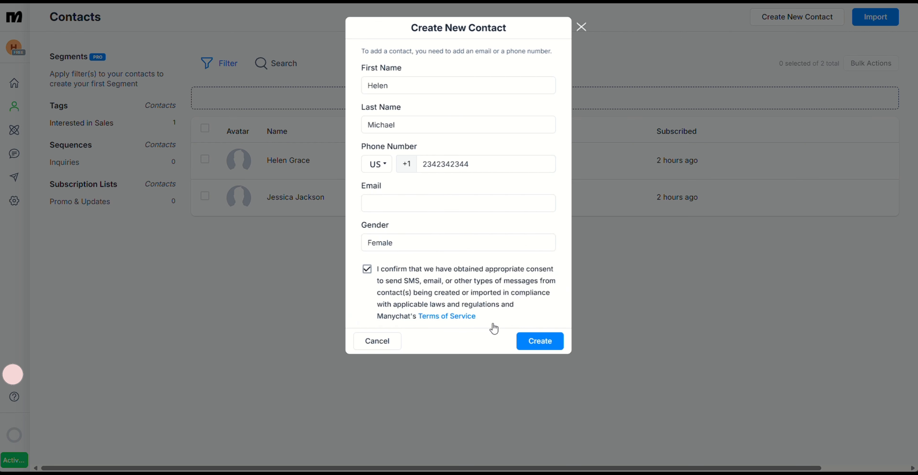
{"action": "left_click", "coordinate": [547, 342]}
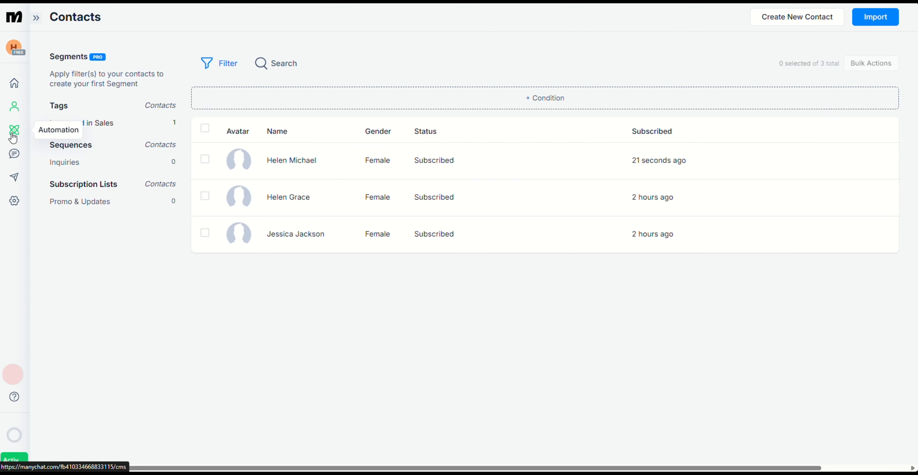
Create a new automation with a blank flow, browsing and dismissing the ready-to-go templates
{"action": "left_click", "coordinate": [14, 132]}
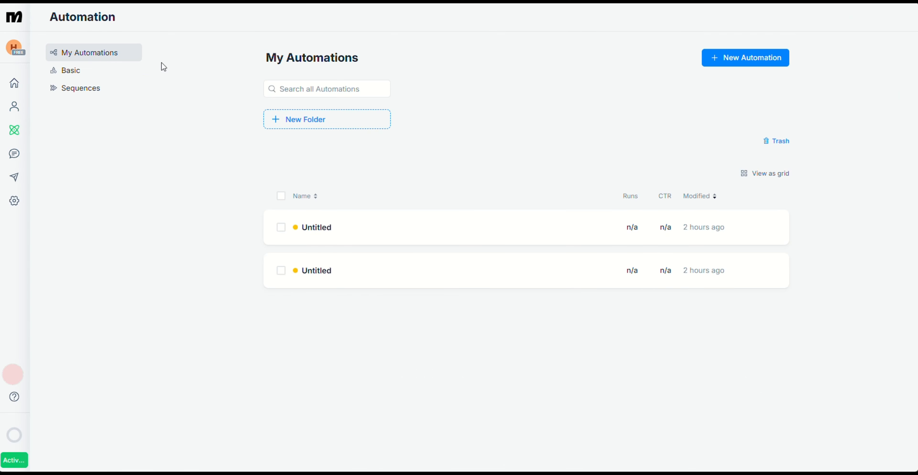
{"action": "left_click", "coordinate": [723, 66]}
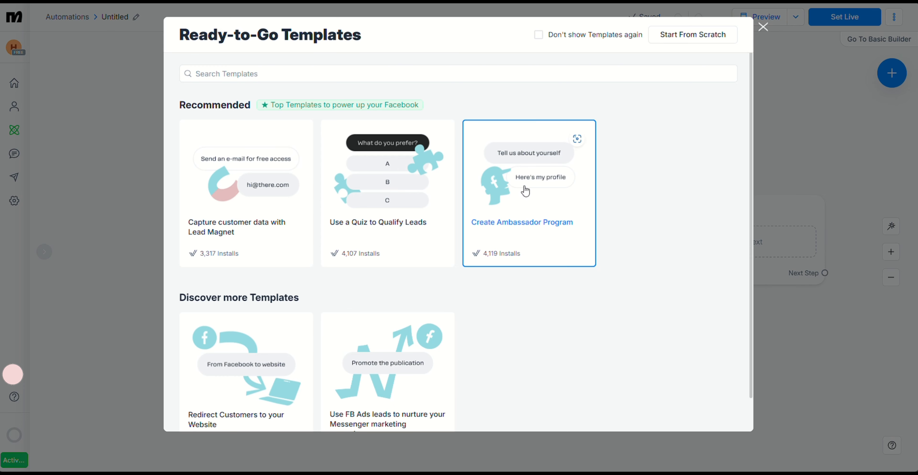
{"action": "scroll", "coordinate": [526, 191], "scroll_direction": "down", "scroll_amount": 1}
{"action": "scroll", "coordinate": [629, 196], "scroll_direction": "up", "scroll_amount": 1}
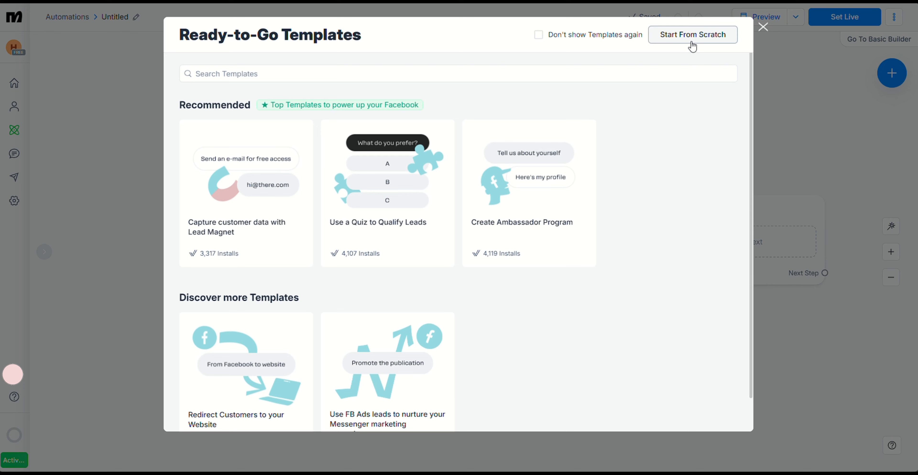
{"action": "left_click", "coordinate": [763, 27]}
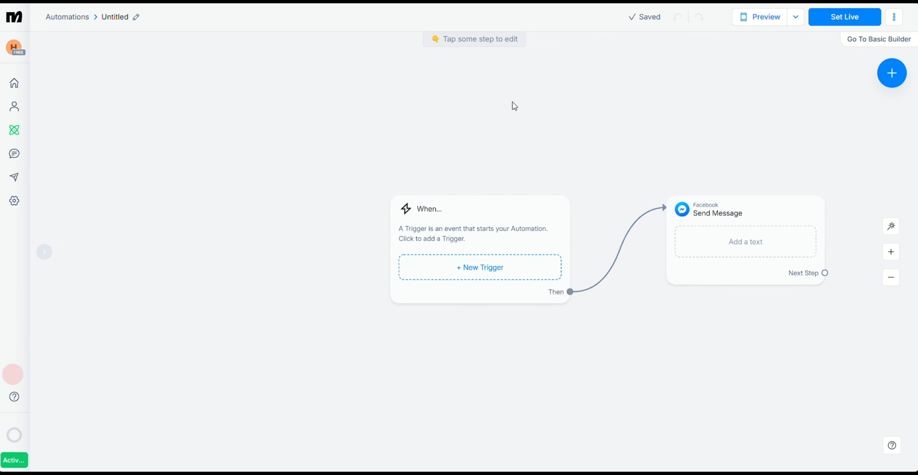
Add a Messenger trigger for when a user sends a message containing the keywords Help or How?
{"action": "left_click", "coordinate": [469, 274]}
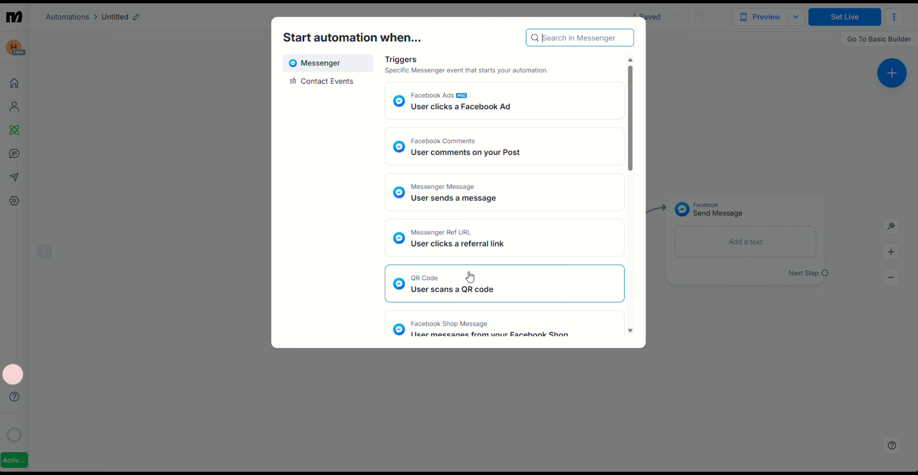
{"action": "left_click", "coordinate": [492, 199]}
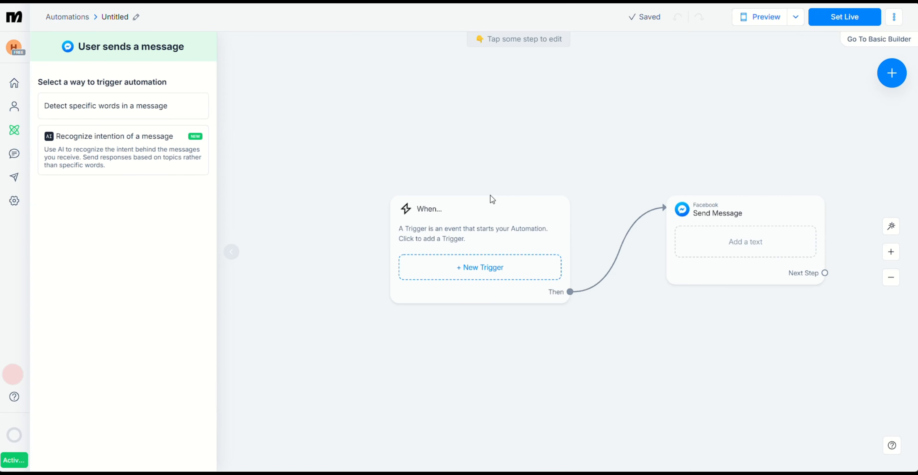
{"action": "left_click", "coordinate": [180, 115]}
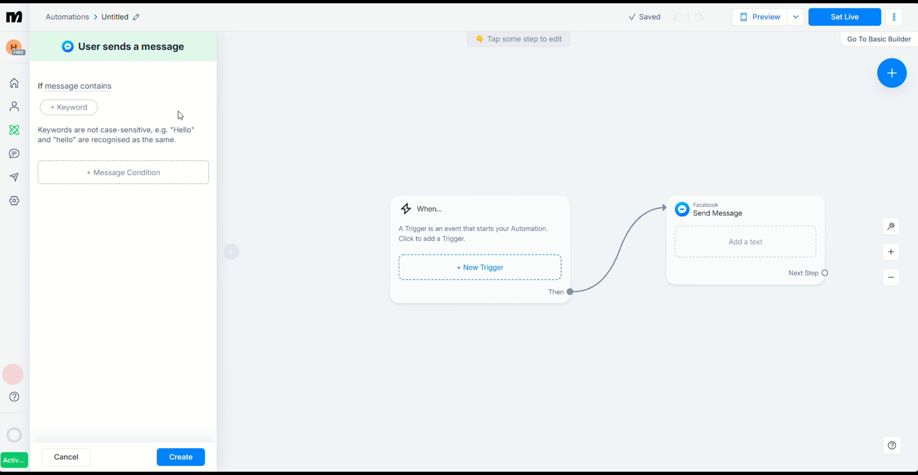
{"action": "left_click", "coordinate": [76, 108]}
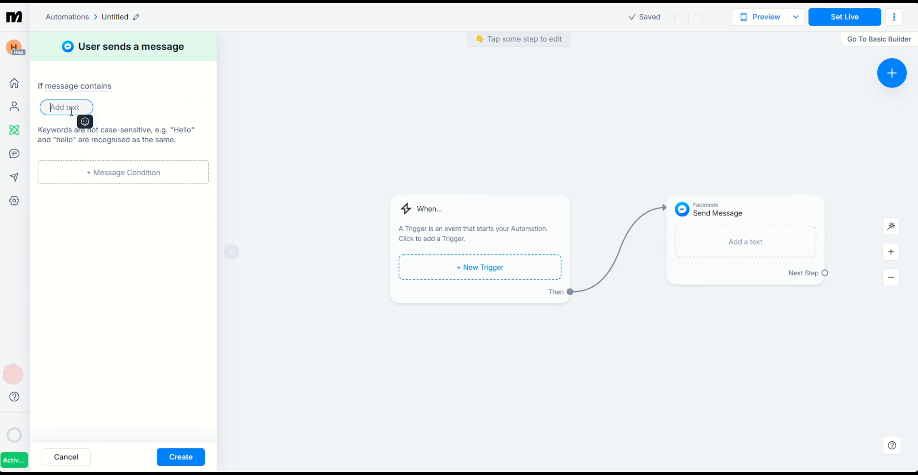
{"action": "type", "text": "Help"}
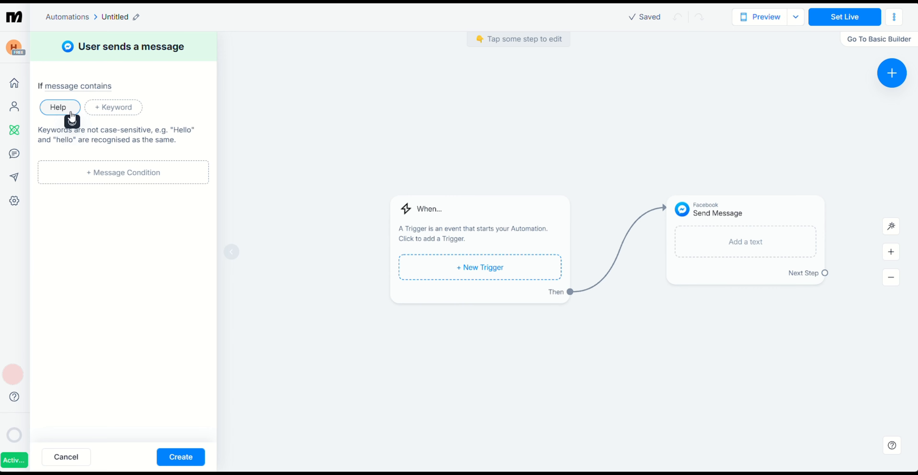
{"action": "left_click", "coordinate": [103, 108]}
{"action": "type", "text": "How?"}
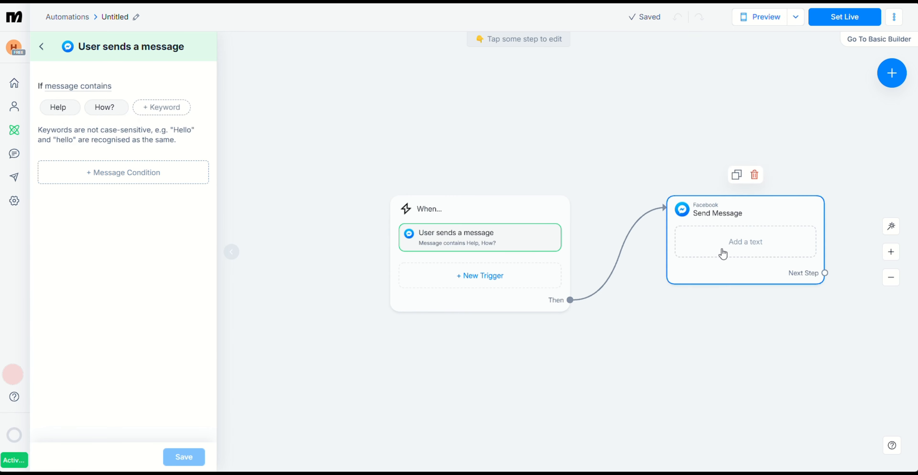
Write "Hi! Having trouble?" as the text of the Send Message step
{"action": "left_click", "coordinate": [723, 254]}
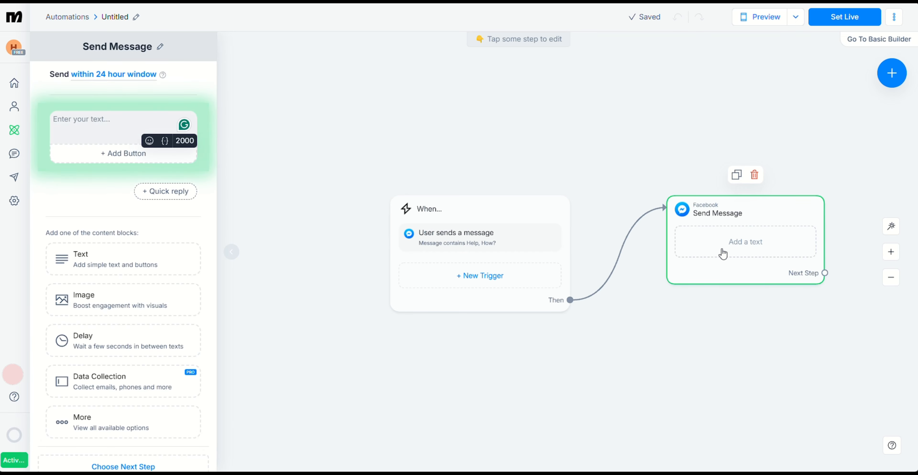
{"action": "left_click", "coordinate": [83, 142]}
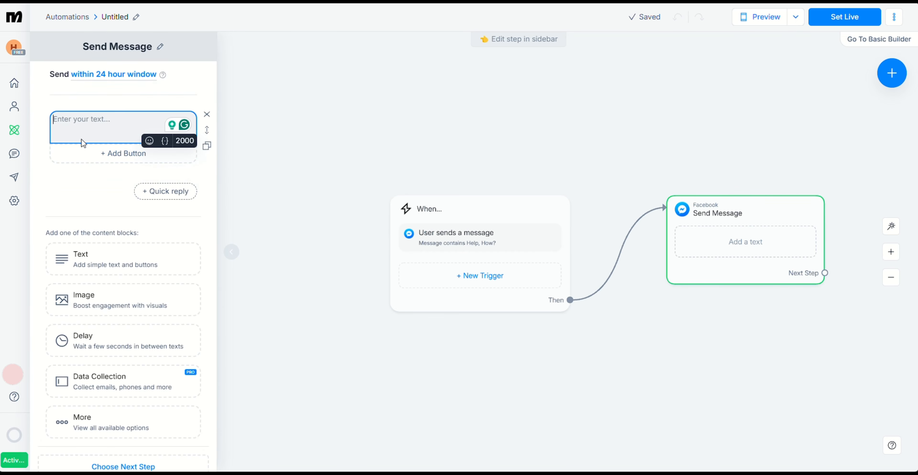
{"action": "type", "text": "Hi?"}
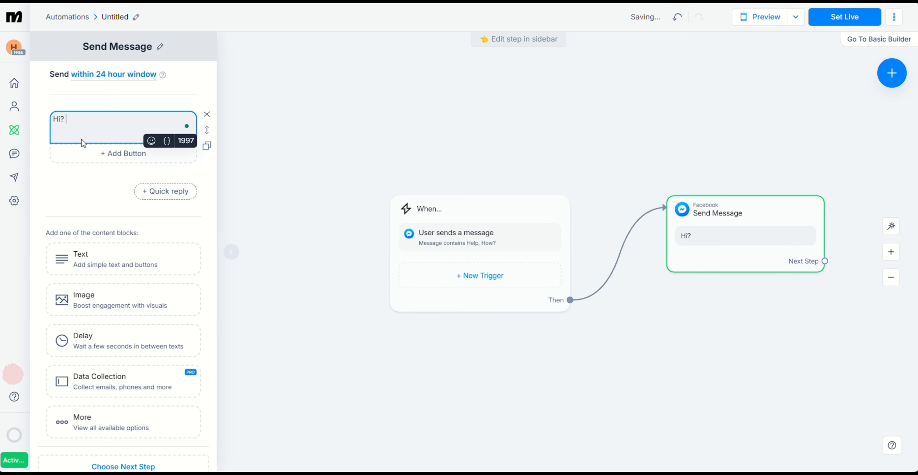
{"action": "type", "text": " Having trouble?"}
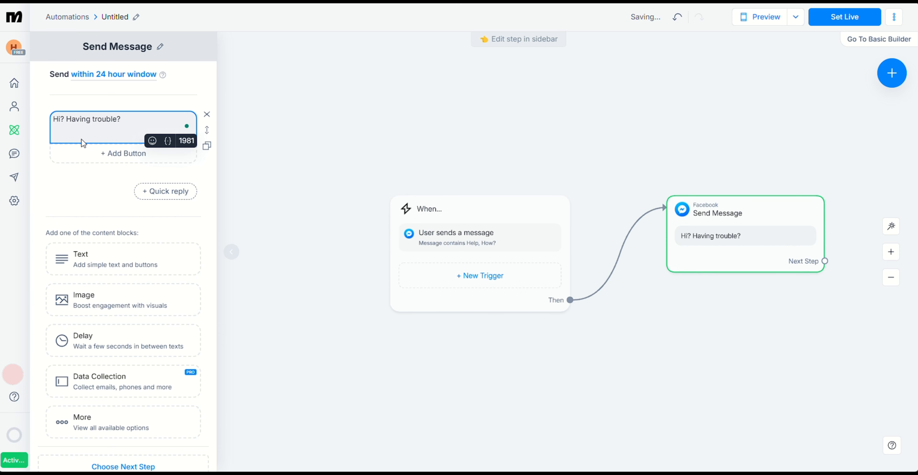
{"action": "left_click", "coordinate": [68, 119]}
{"action": "key", "text": "BackSpace"}
{"action": "key", "text": "BackSpace"}
{"action": "type", "text": "!"}
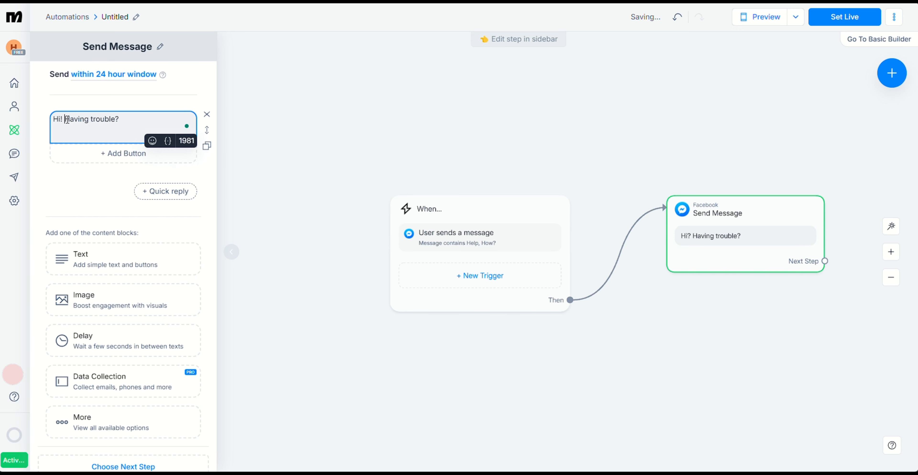
Add a second Messenger message as the next step after the "Hi! Having trouble?" message
{"action": "scroll", "coordinate": [47, 296], "scroll_direction": "down", "scroll_amount": 1}
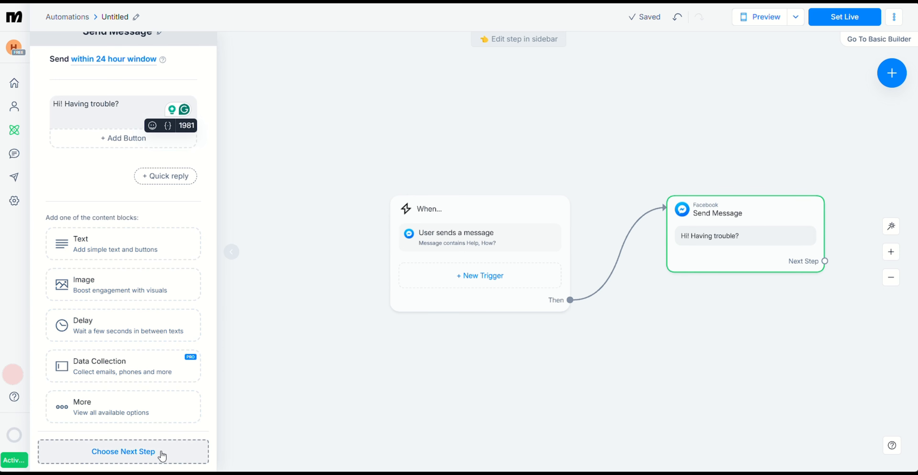
{"action": "left_click", "coordinate": [824, 261]}
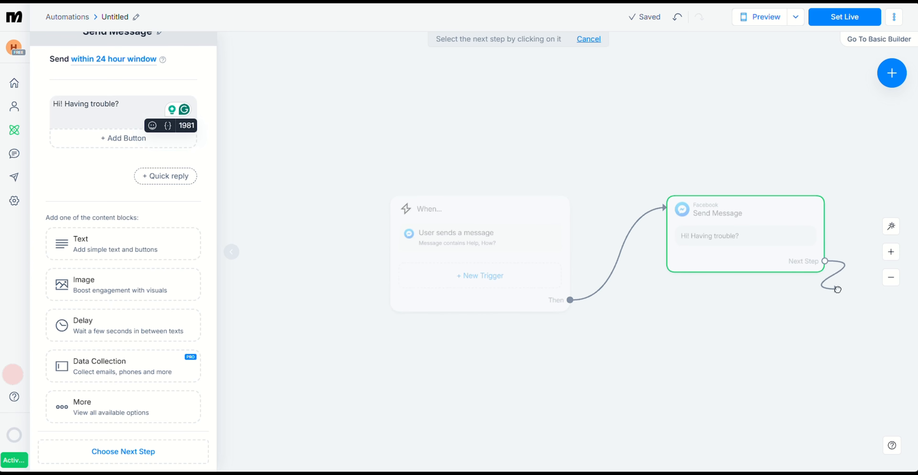
{"action": "left_click", "coordinate": [689, 346]}
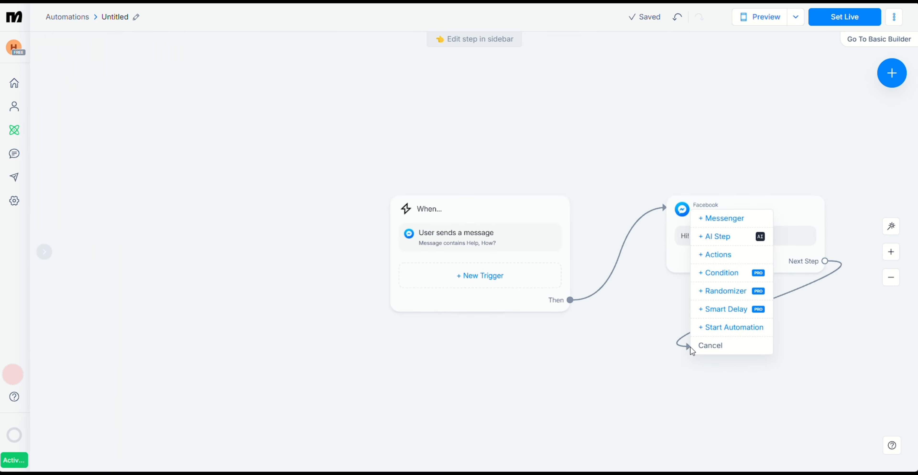
{"action": "left_click", "coordinate": [723, 218]}
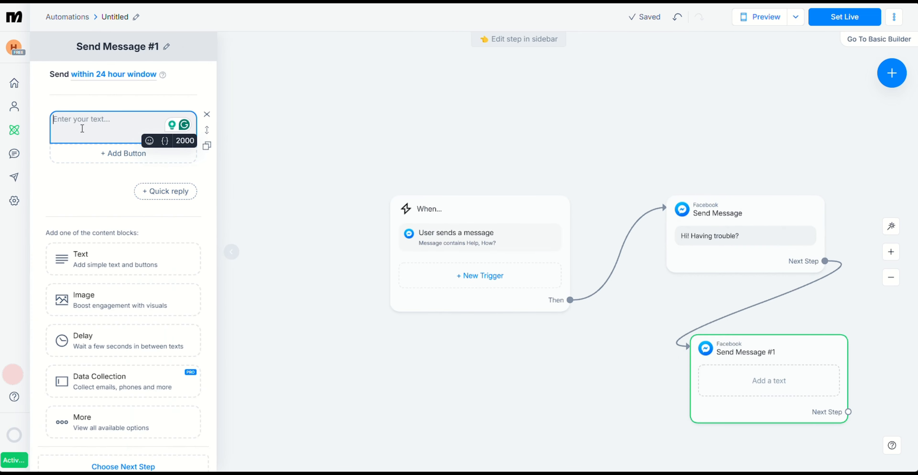
{"action": "scroll", "coordinate": [107, 360], "scroll_direction": "down", "scroll_amount": 1}
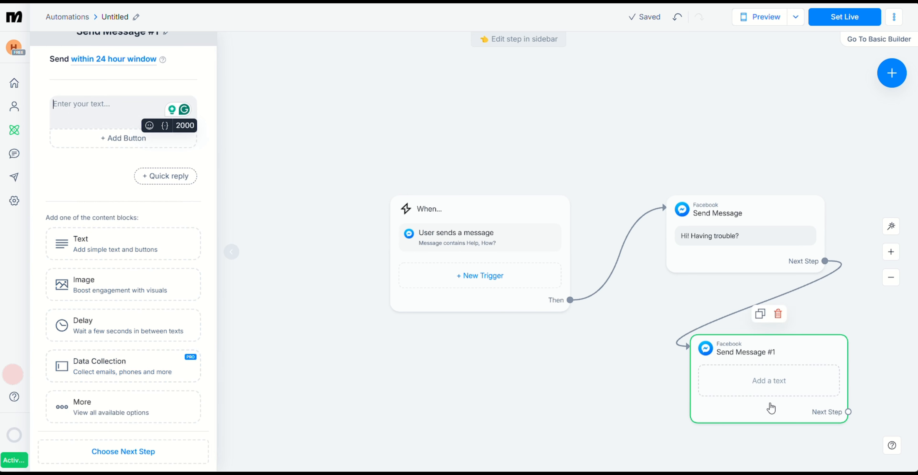
Set the automation live and rename it Help
{"action": "left_click", "coordinate": [820, 24]}
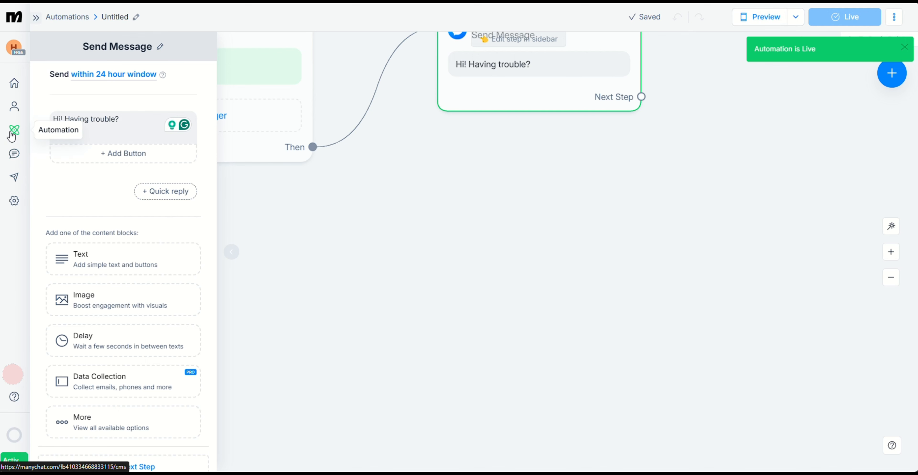
{"action": "left_click", "coordinate": [135, 17]}
{"action": "type", "text": "H"}
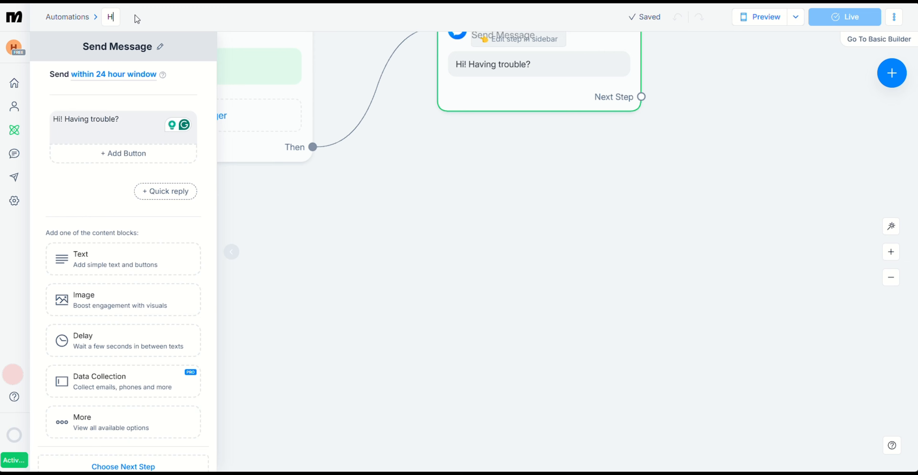
{"action": "type", "text": "elp"}
{"action": "key", "text": "Return"}
Reply "How may I help you?" to the unassigned Live Chat conversation and allow desktop notifications
{"action": "left_click", "coordinate": [14, 154]}
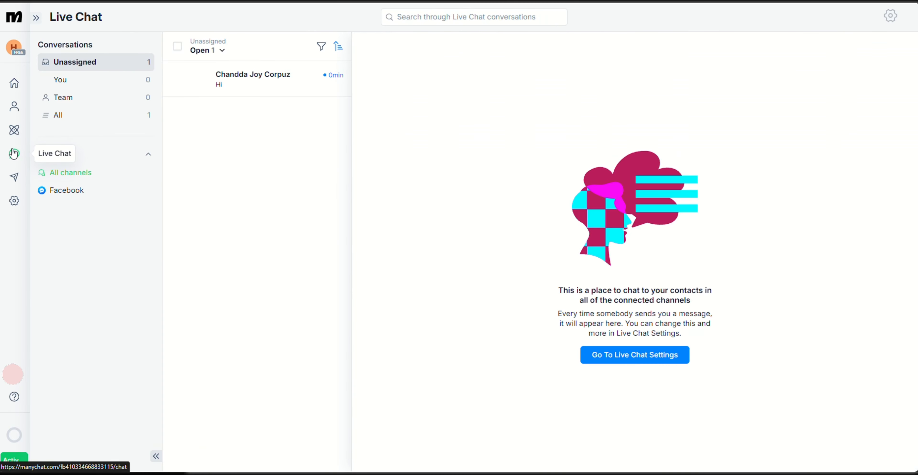
{"action": "left_click", "coordinate": [236, 87]}
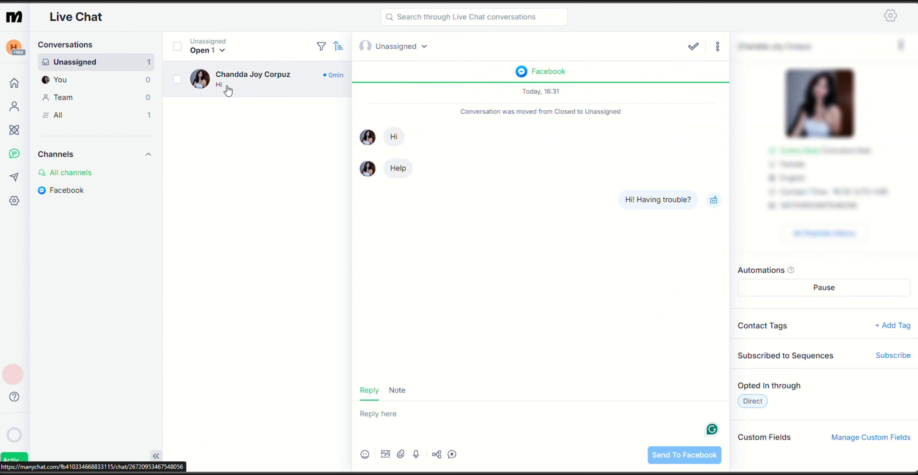
{"action": "type", "text": "Ho"}
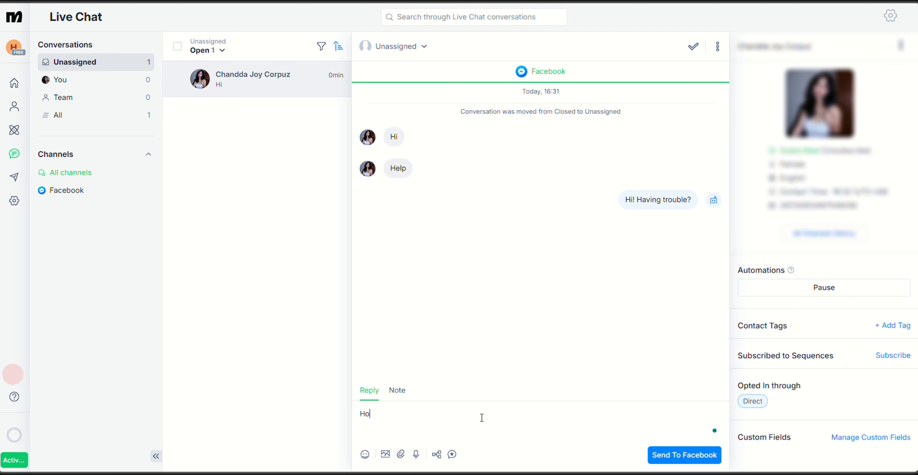
{"action": "type", "text": "w may I help you?"}
{"action": "key", "text": "Return"}
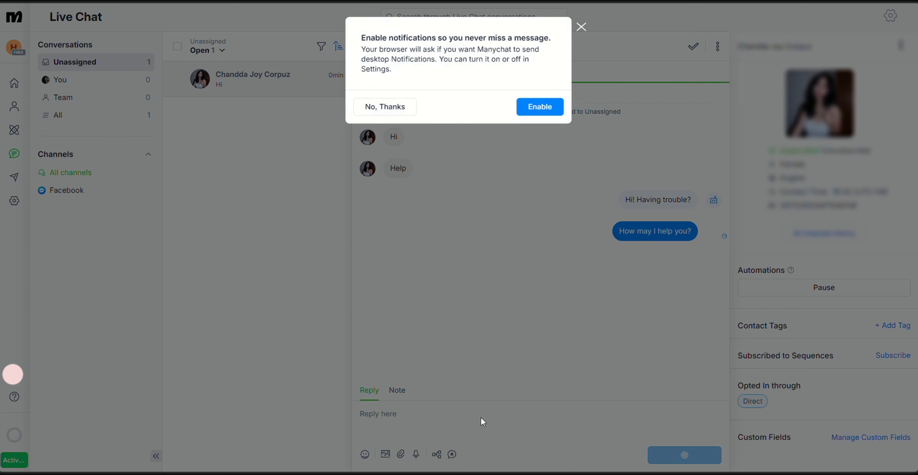
{"action": "left_click", "coordinate": [554, 202]}
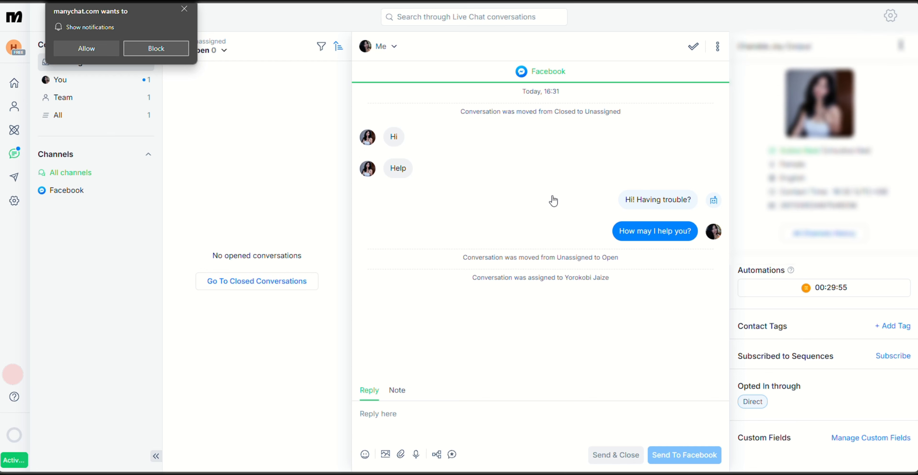
{"action": "left_click", "coordinate": [99, 54]}
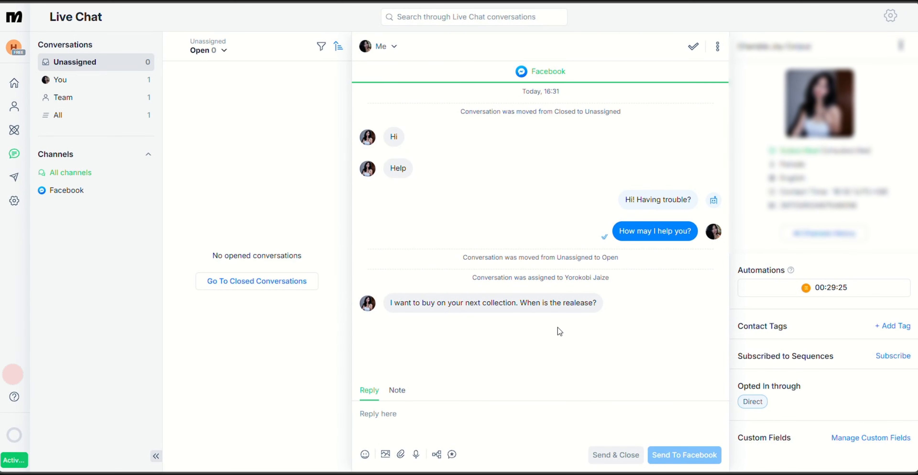
Create the contact tag "Interested in New Collection" and apply it to the contact in this conversation
{"action": "left_click", "coordinate": [888, 331]}
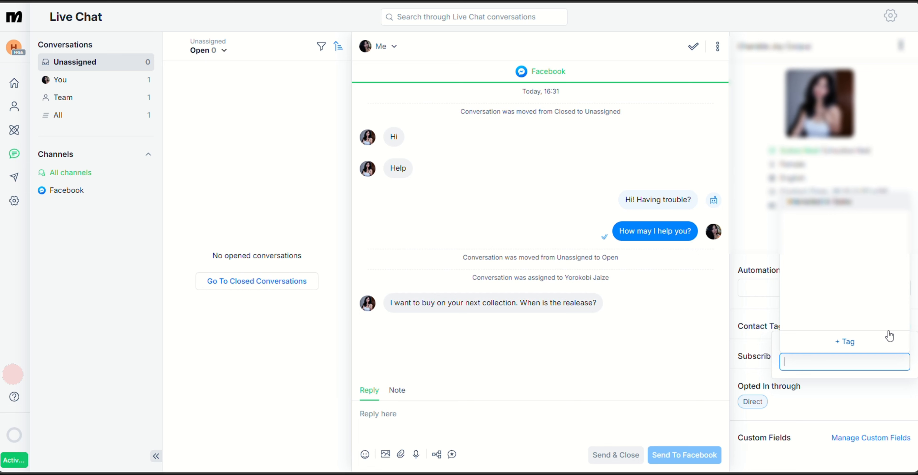
{"action": "type", "text": "Interested in N"}
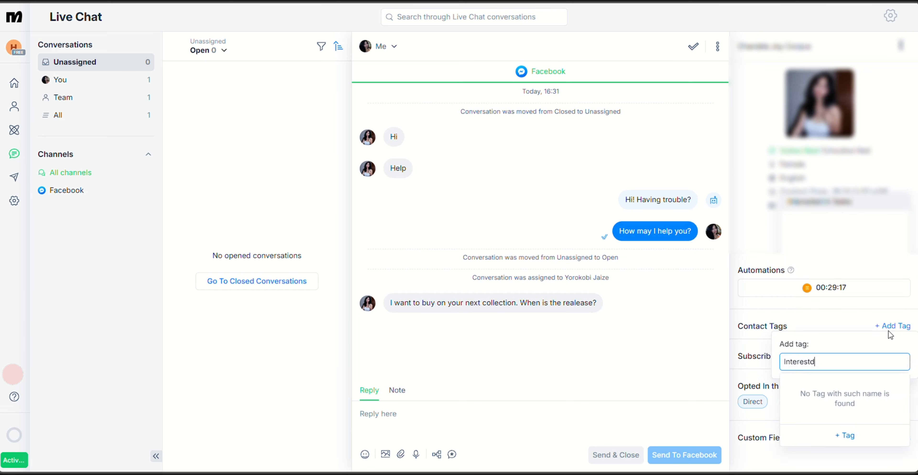
{"action": "type", "text": "ew Collection"}
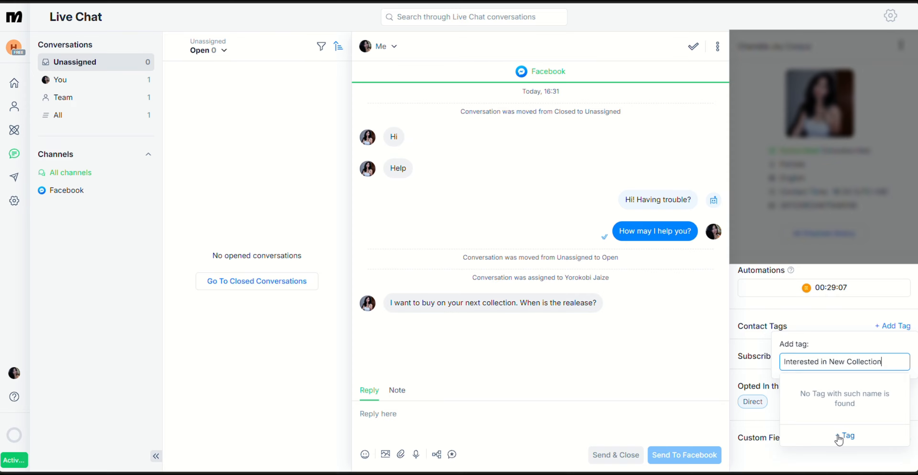
{"action": "left_click", "coordinate": [839, 437]}
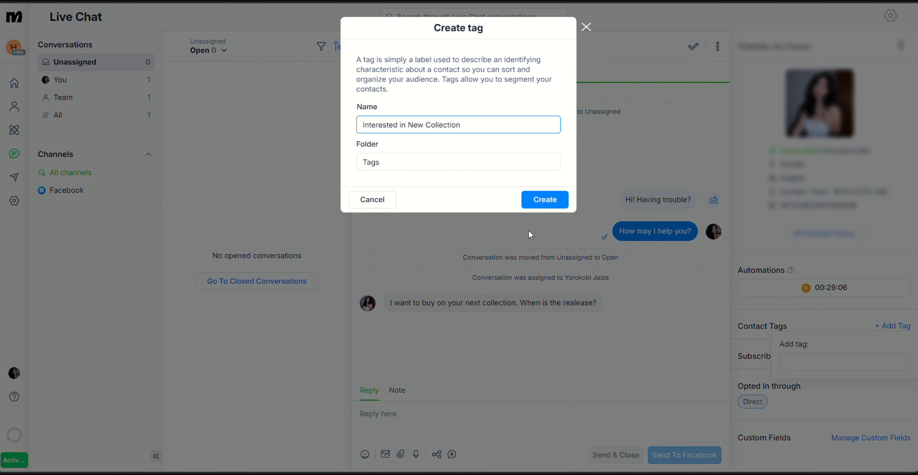
{"action": "left_click", "coordinate": [543, 208]}
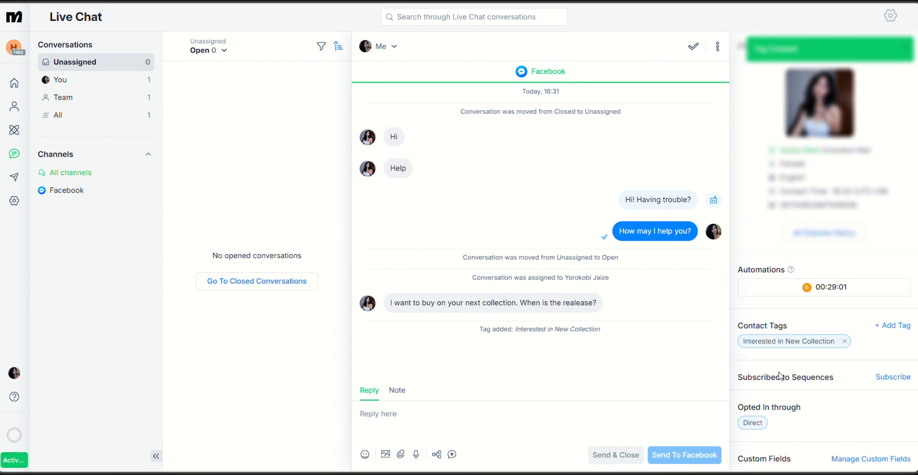
Add the note "Reply once next collection is known when to be dropped." to the conversation
{"action": "left_click", "coordinate": [398, 392]}
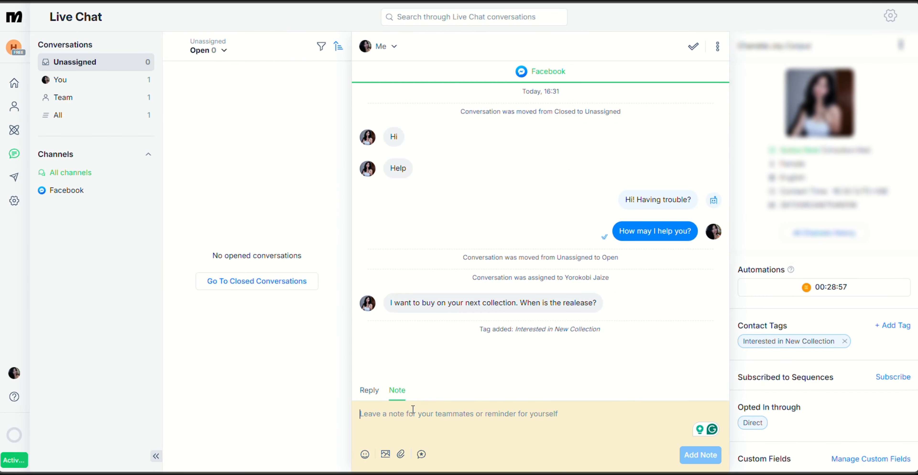
{"action": "type", "text": "Reply onc"}
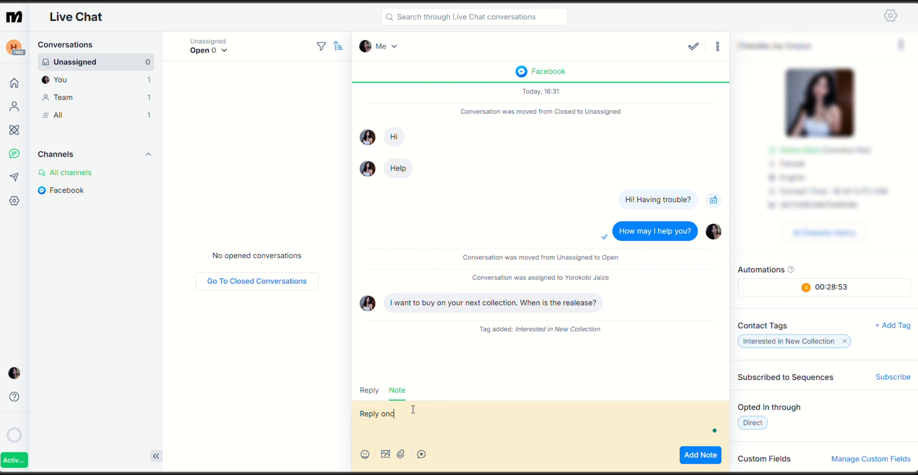
{"action": "type", "text": "e next collection is known when to be drop"}
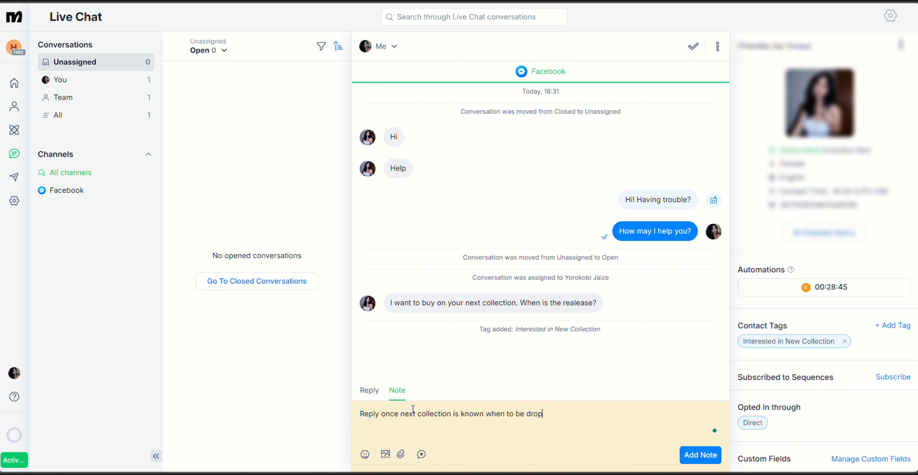
{"action": "type", "text": "ped."}
{"action": "key", "text": "Return"}
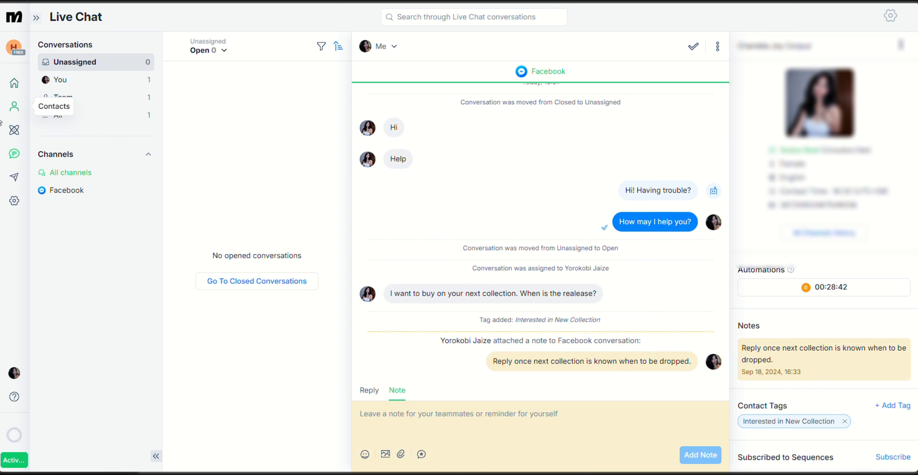
View the Team conversations and the full list of conversations in Live Chat
{"action": "left_click", "coordinate": [61, 100]}
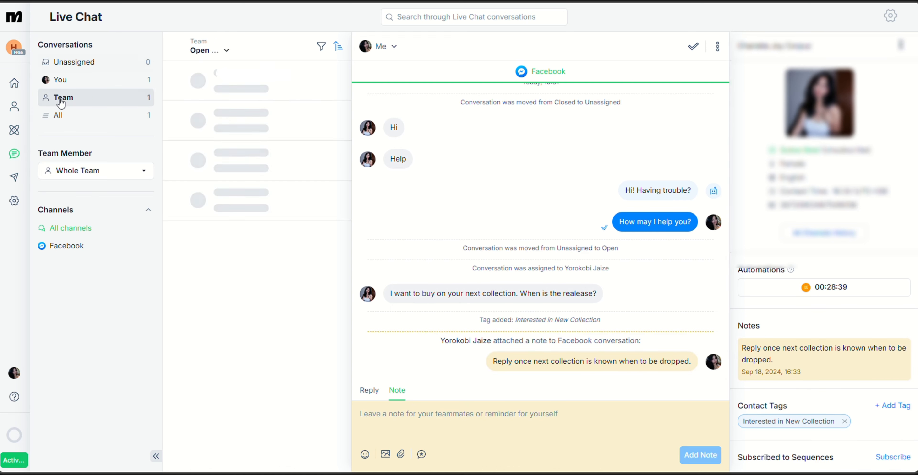
{"action": "left_click", "coordinate": [59, 119]}
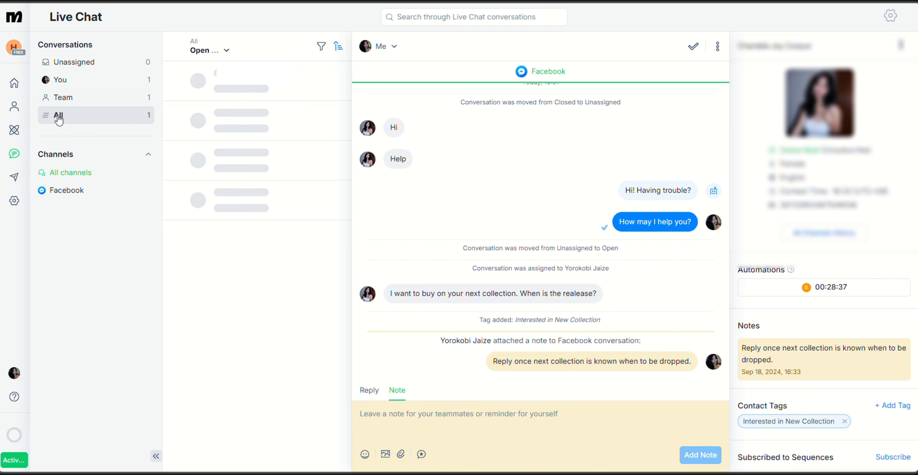
Examine how Messenger broadcasts collect subscribers, reading the introduction enlarged, and close it
{"action": "left_click", "coordinate": [14, 177]}
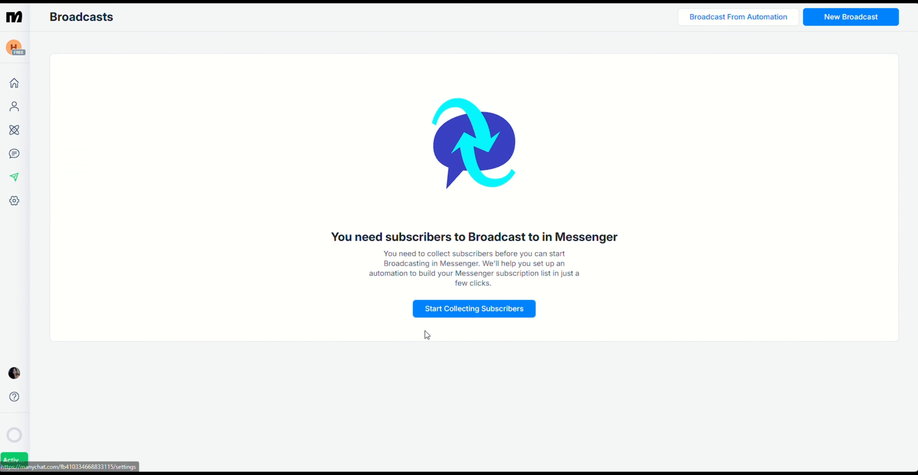
{"action": "left_click", "coordinate": [470, 311]}
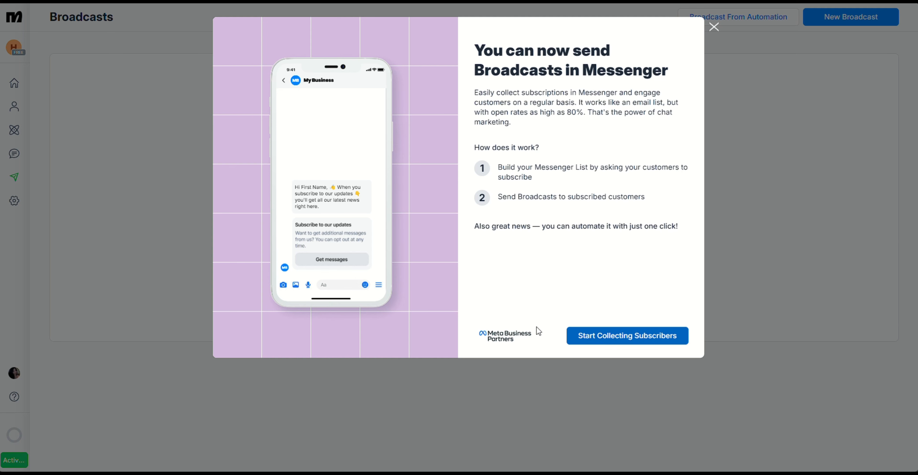
{"action": "key", "text": "ctrl+plus"}
{"action": "key", "text": "ctrl+plus"}
{"action": "key", "text": "ctrl+plus"}
{"action": "key", "text": "ctrl+plus"}
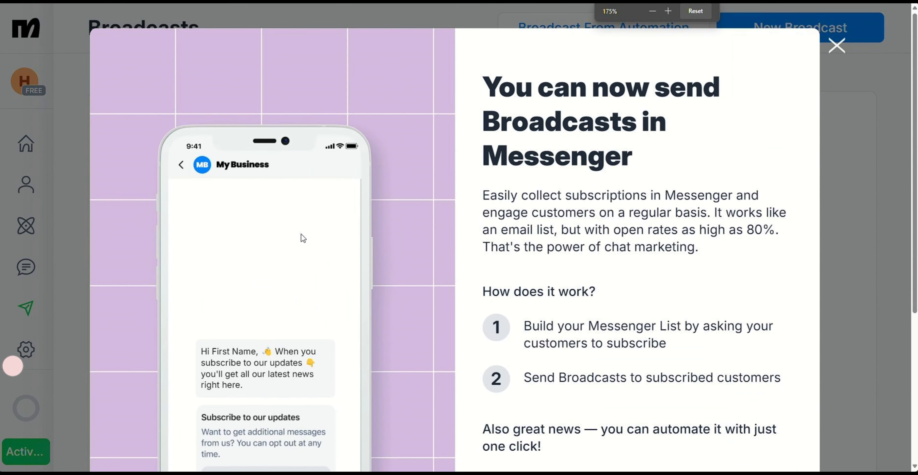
{"action": "key", "text": "ctrl+0"}
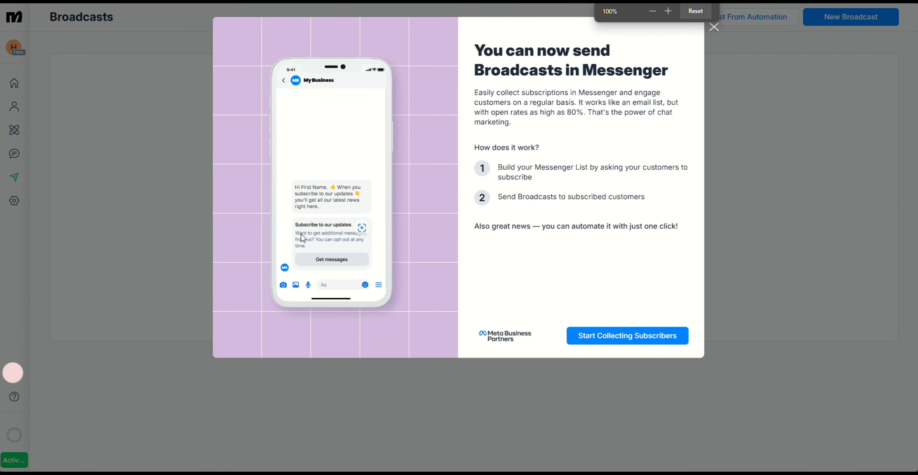
{"action": "left_click", "coordinate": [722, 29]}
Review the subscription products in the Billing settings and the plans offered with the Pro trial, and close the offer
{"action": "left_click", "coordinate": [14, 201]}
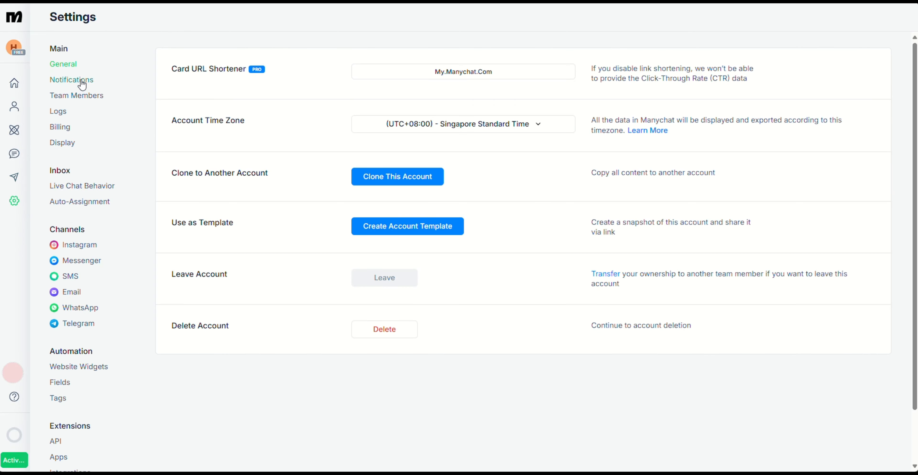
{"action": "left_click", "coordinate": [64, 129]}
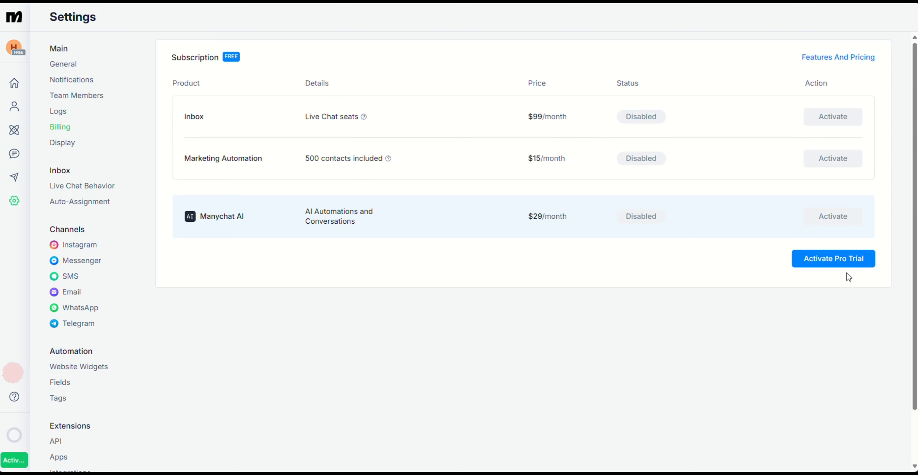
{"action": "left_click", "coordinate": [836, 264]}
{"action": "scroll", "coordinate": [326, 189], "scroll_direction": "down", "scroll_amount": 3}
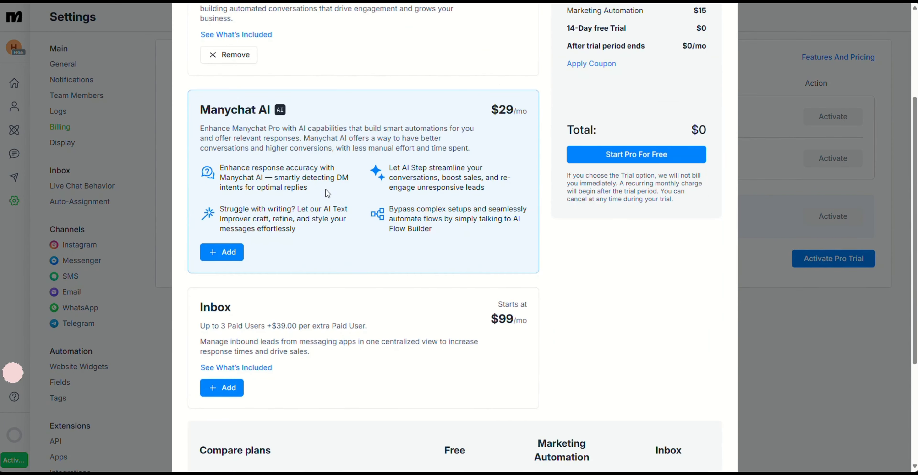
{"action": "scroll", "coordinate": [325, 188], "scroll_direction": "up", "scroll_amount": 4}
{"action": "scroll", "coordinate": [239, 285], "scroll_direction": "down", "scroll_amount": 3}
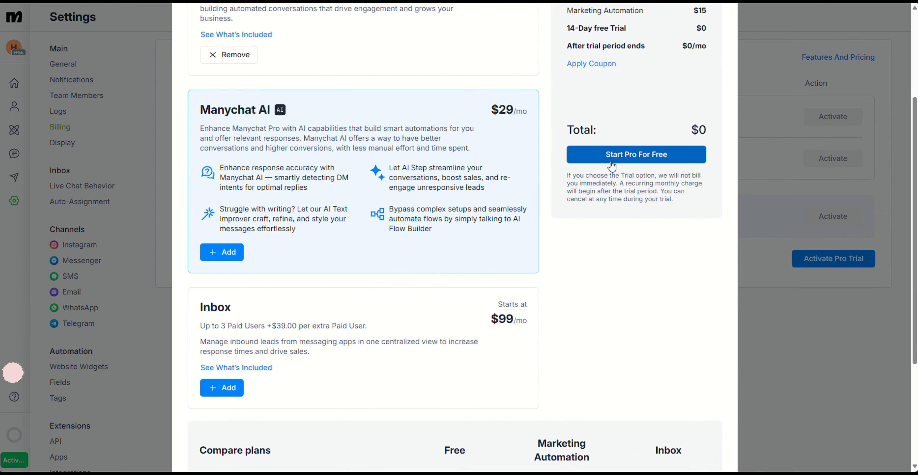
{"action": "scroll", "coordinate": [612, 164], "scroll_direction": "up", "scroll_amount": 3}
{"action": "left_click", "coordinate": [745, 25]}
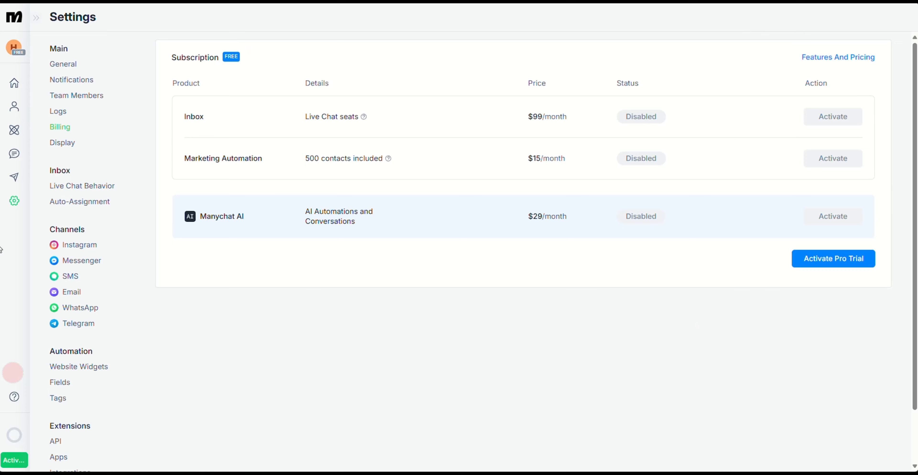
Review the Notifications settings, from the Live Chat alerts down to the phone number option
{"action": "scroll", "coordinate": [49, 341], "scroll_direction": "down", "scroll_amount": 2}
{"action": "scroll", "coordinate": [49, 341], "scroll_direction": "up", "scroll_amount": 2}
{"action": "left_click", "coordinate": [73, 80]}
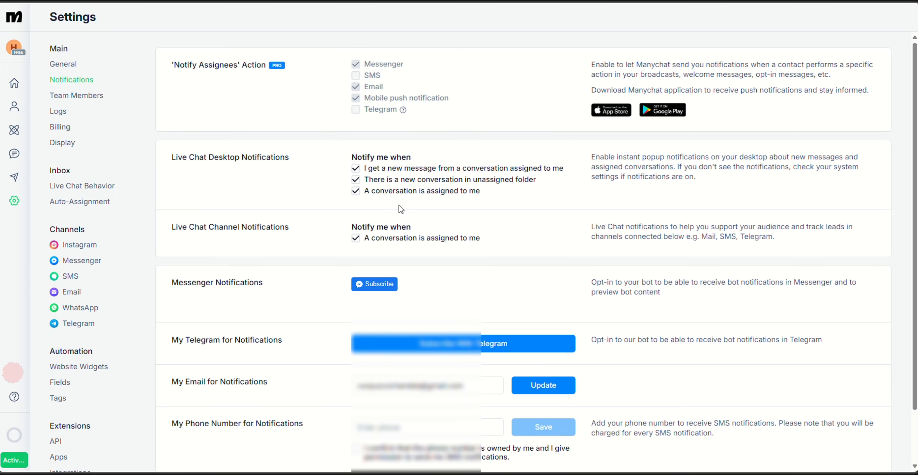
{"action": "scroll", "coordinate": [375, 266], "scroll_direction": "down", "scroll_amount": 2}
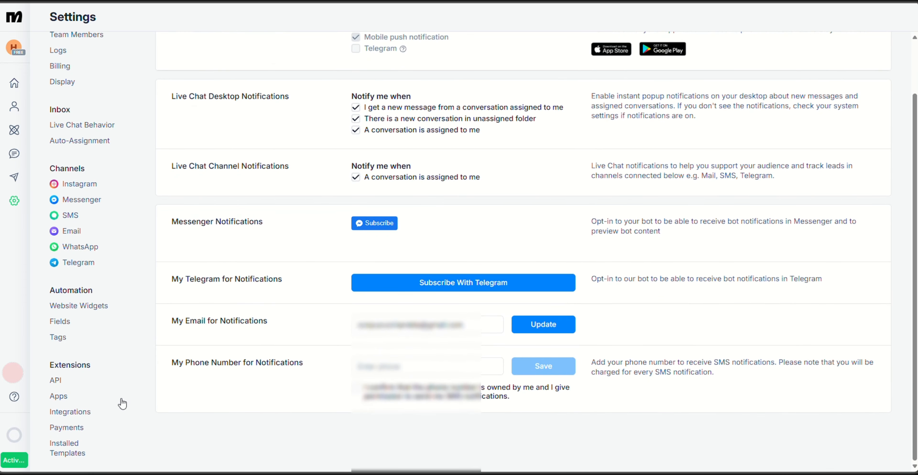
{"action": "left_click", "coordinate": [393, 366]}
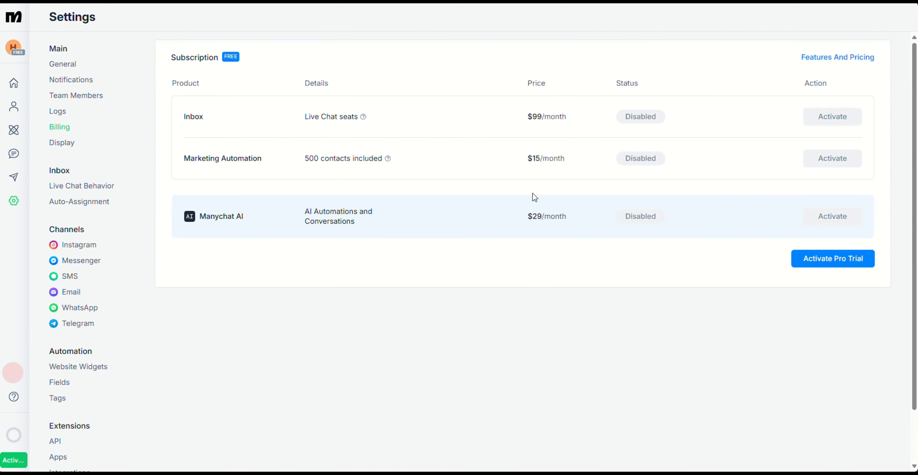
Compare the Pro trial plans from Billing, start Pro for free and examine the payment details form
{"action": "left_click", "coordinate": [809, 268]}
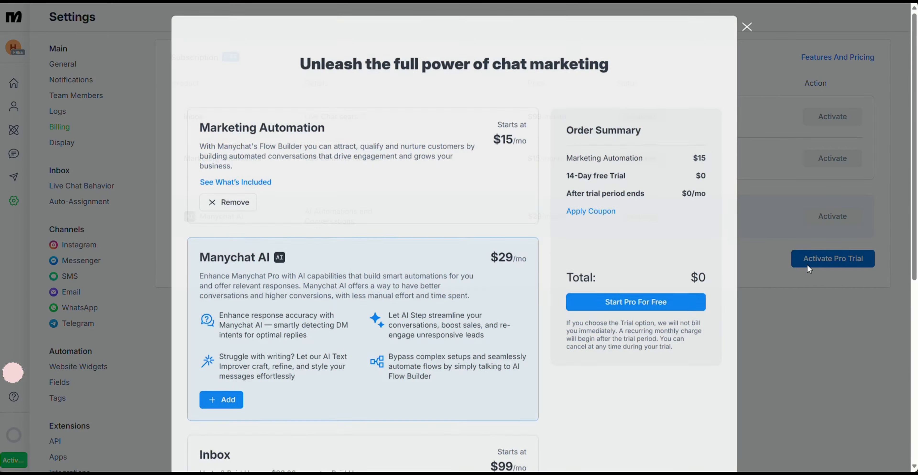
{"action": "scroll", "coordinate": [517, 216], "scroll_direction": "down", "scroll_amount": 8}
{"action": "scroll", "coordinate": [492, 214], "scroll_direction": "up", "scroll_amount": 10}
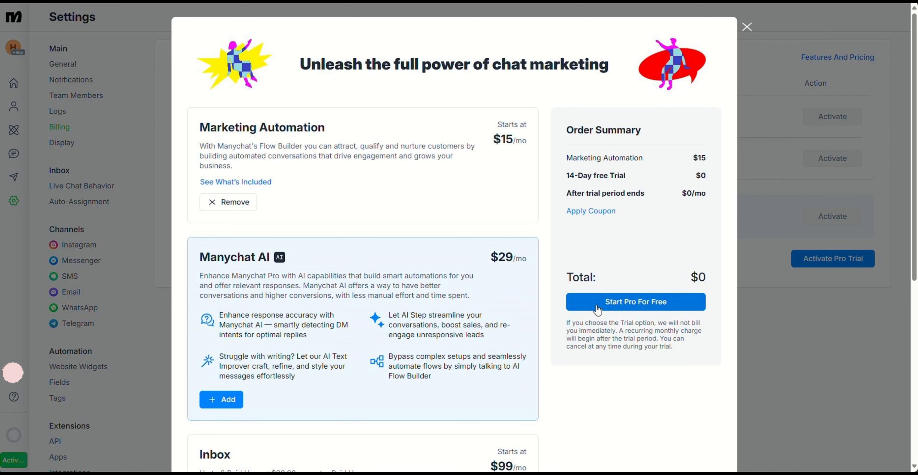
{"action": "scroll", "coordinate": [598, 310], "scroll_direction": "down", "scroll_amount": 5}
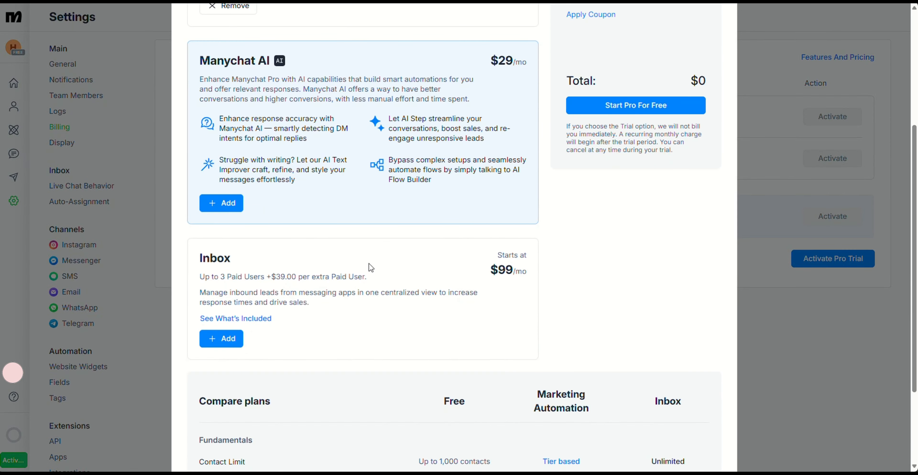
{"action": "scroll", "coordinate": [619, 305], "scroll_direction": "up", "scroll_amount": 4}
{"action": "left_click", "coordinate": [636, 253]}
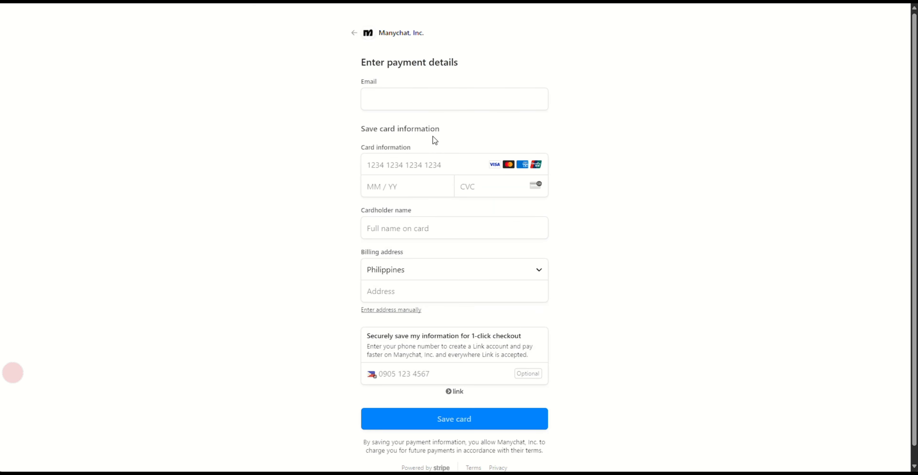
{"action": "scroll", "coordinate": [448, 158], "scroll_direction": "down", "scroll_amount": 1}
{"action": "scroll", "coordinate": [469, 207], "scroll_direction": "up", "scroll_amount": 1}
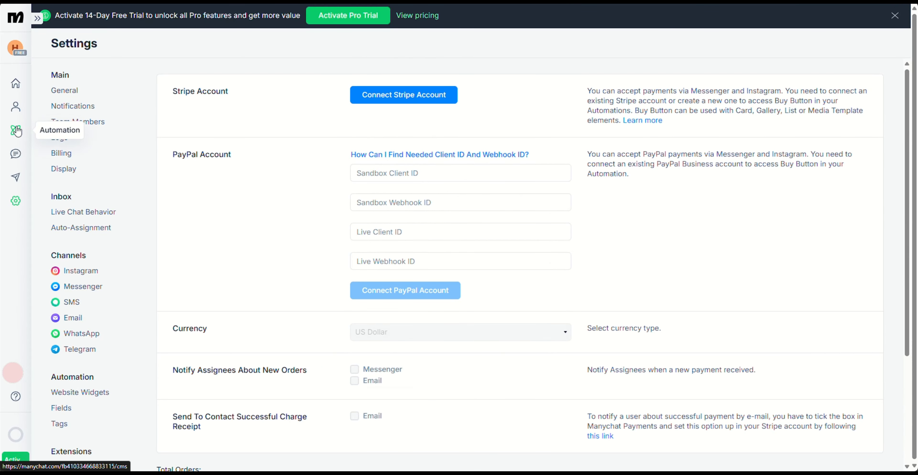
Open the list of existing automations
{"action": "left_click", "coordinate": [16, 131]}
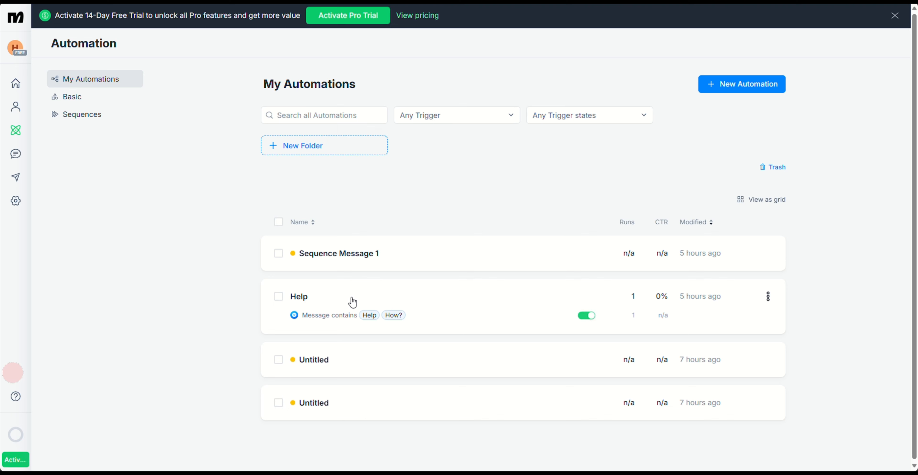
Open the Sequence Message 1 automation in the flow builder and rename it "What are your hours?"
{"action": "right_click", "coordinate": [328, 255]}
{"action": "left_click", "coordinate": [748, 254]}
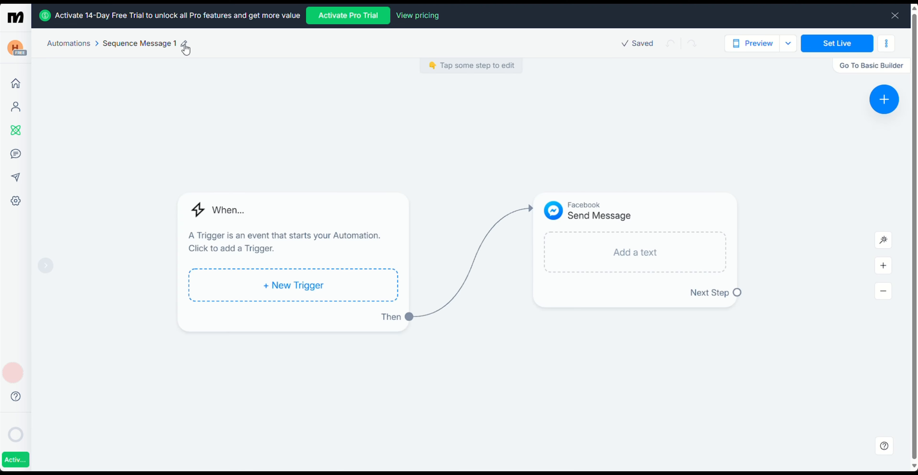
{"action": "left_click", "coordinate": [184, 44]}
{"action": "type", "text": "What are your hours?"}
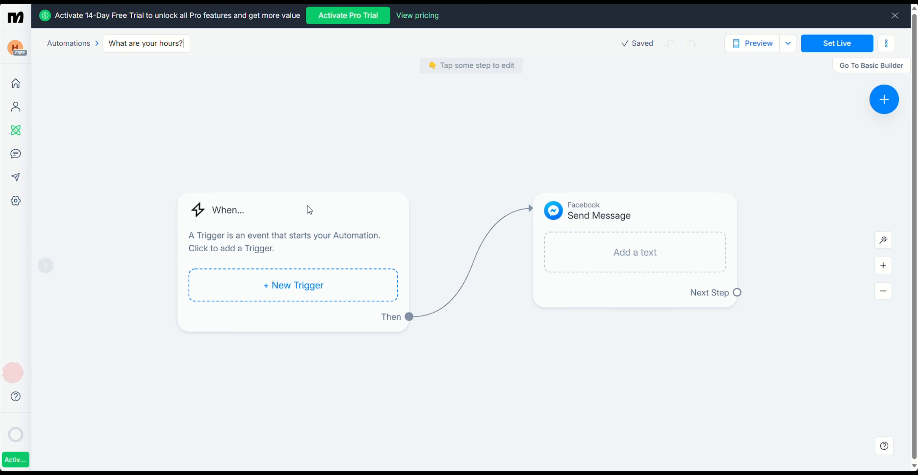
Add a Messenger trigger that starts the automation when a user sends a message containing the keyword "Hours?"
{"action": "left_click", "coordinate": [293, 284]}
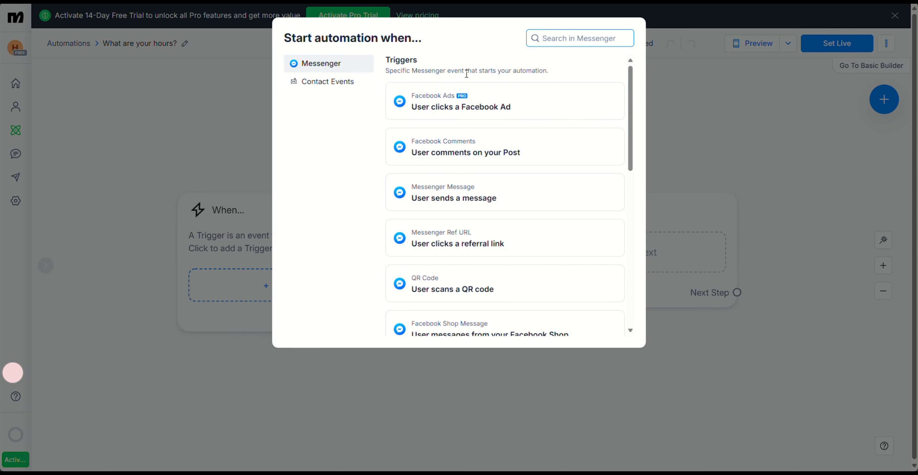
{"action": "left_click", "coordinate": [471, 193]}
{"action": "left_click", "coordinate": [132, 131]}
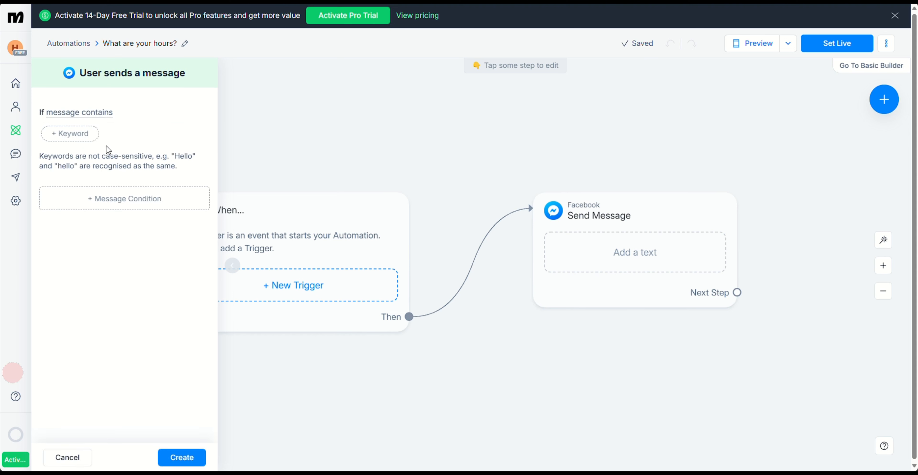
{"action": "left_click", "coordinate": [77, 137]}
{"action": "type", "text": "H"}
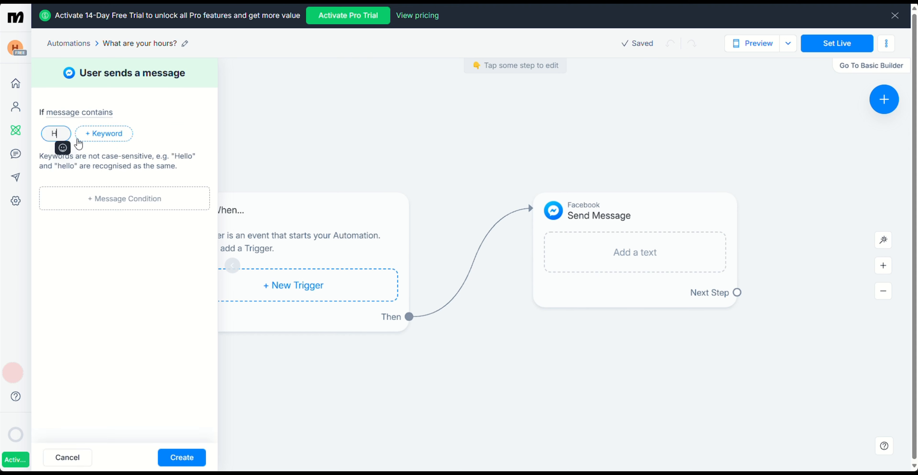
{"action": "type", "text": "ours?"}
{"action": "left_click", "coordinate": [263, 147]}
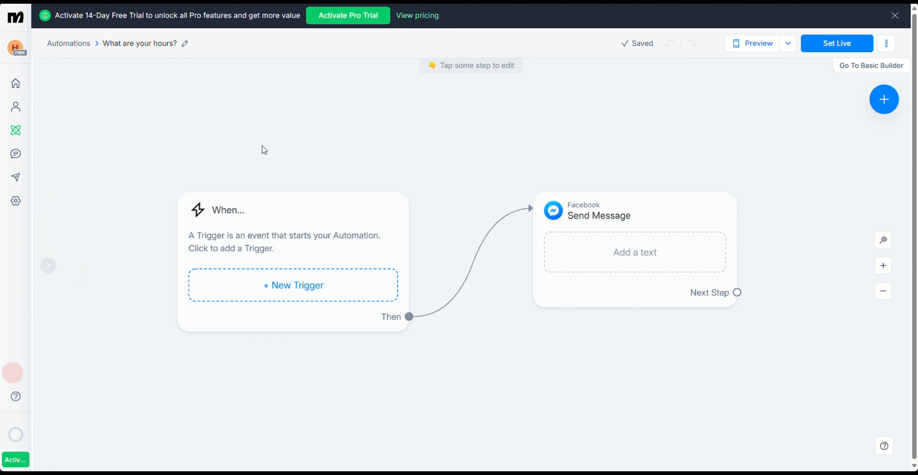
Enter "Every 10 AM!" as the text of the Facebook Send Message step and set the automation live
{"action": "left_click", "coordinate": [595, 256]}
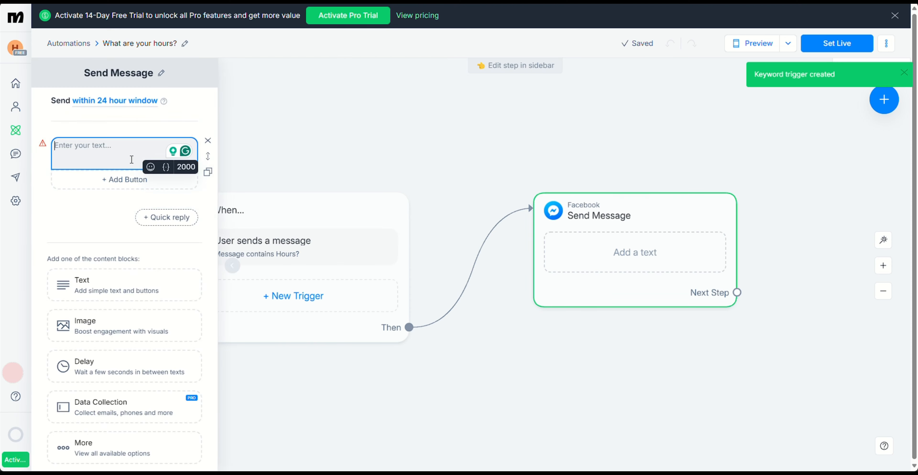
{"action": "type", "text": "Every 10 AM!"}
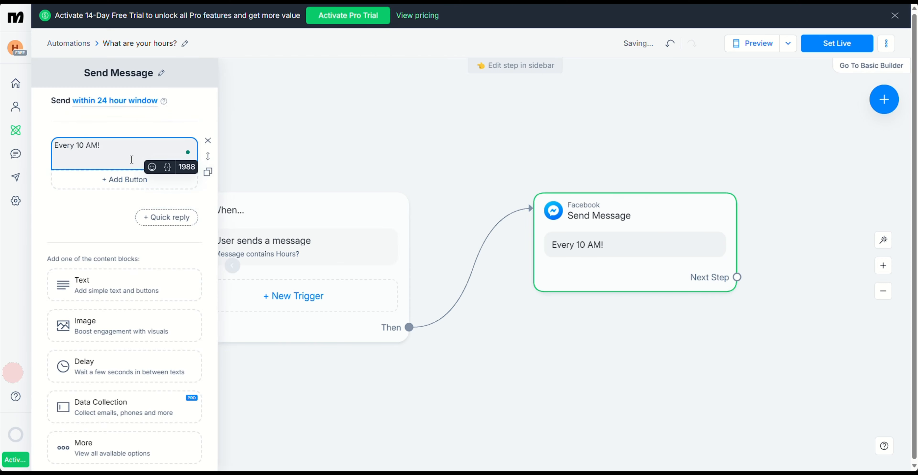
{"action": "left_click", "coordinate": [819, 43]}
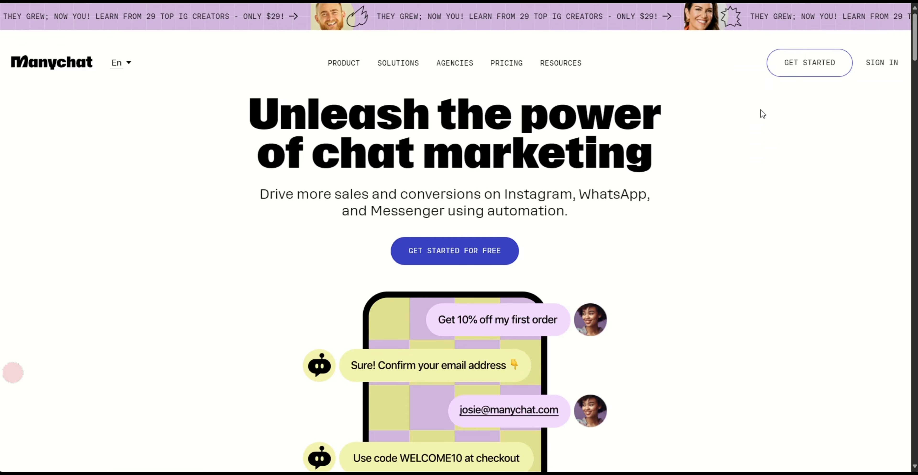
Find the Facebook Messenger product on the public Manychat home page and open its details page
{"action": "scroll", "coordinate": [647, 262], "scroll_direction": "down", "scroll_amount": 5}
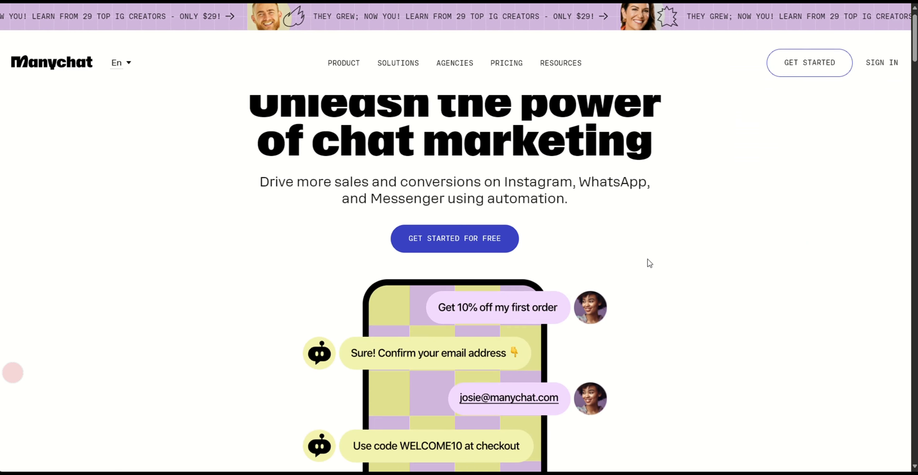
{"action": "scroll", "coordinate": [694, 261], "scroll_direction": "up", "scroll_amount": 1}
{"action": "scroll", "coordinate": [694, 261], "scroll_direction": "down", "scroll_amount": 8}
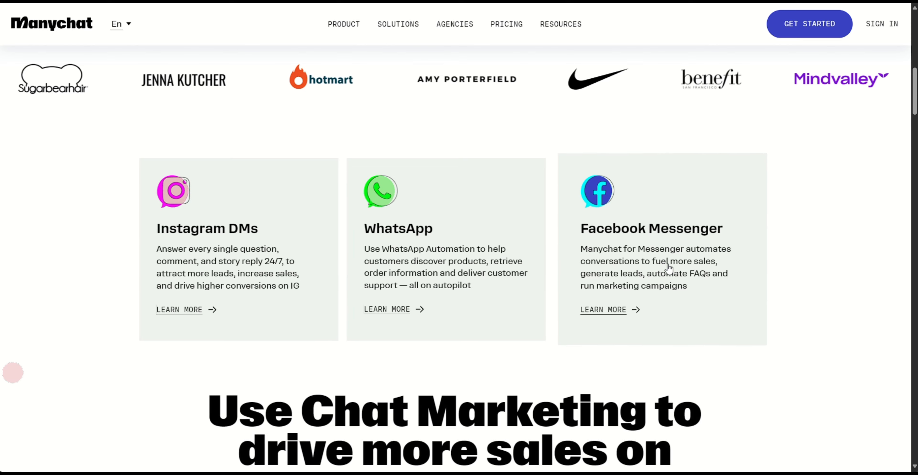
{"action": "left_click", "coordinate": [616, 309]}
Review the Facebook Messenger product page, from the chatbot examples and growth tools through integrations and support to the frequently asked questions
{"action": "scroll", "coordinate": [678, 107], "scroll_direction": "down", "scroll_amount": 9}
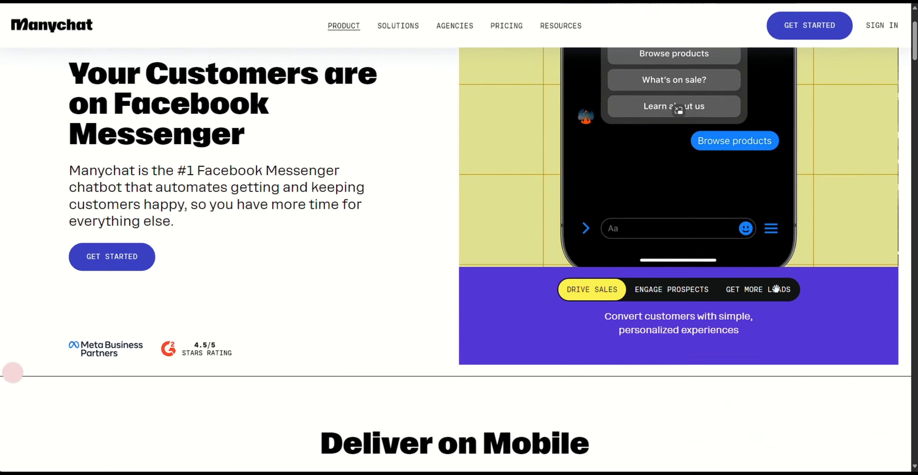
{"action": "scroll", "coordinate": [731, 280], "scroll_direction": "down", "scroll_amount": 10}
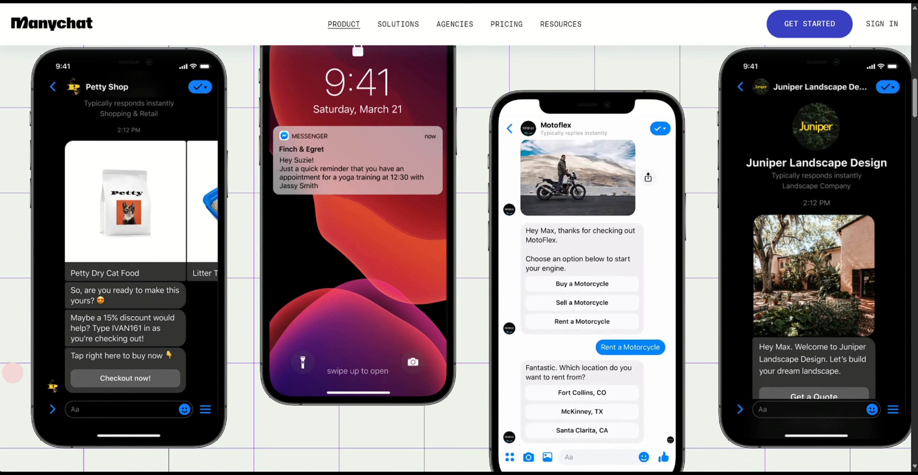
{"action": "scroll", "coordinate": [12, 372], "scroll_direction": "down", "scroll_amount": 10}
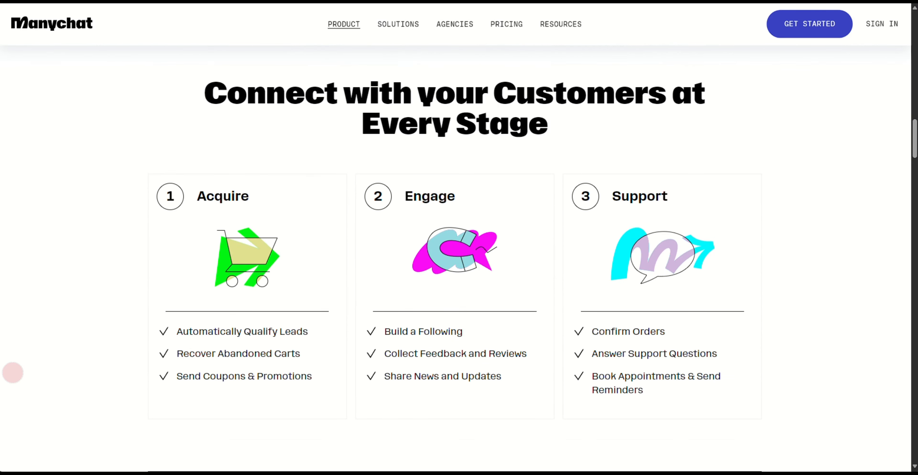
{"action": "scroll", "coordinate": [12, 372], "scroll_direction": "down", "scroll_amount": 10}
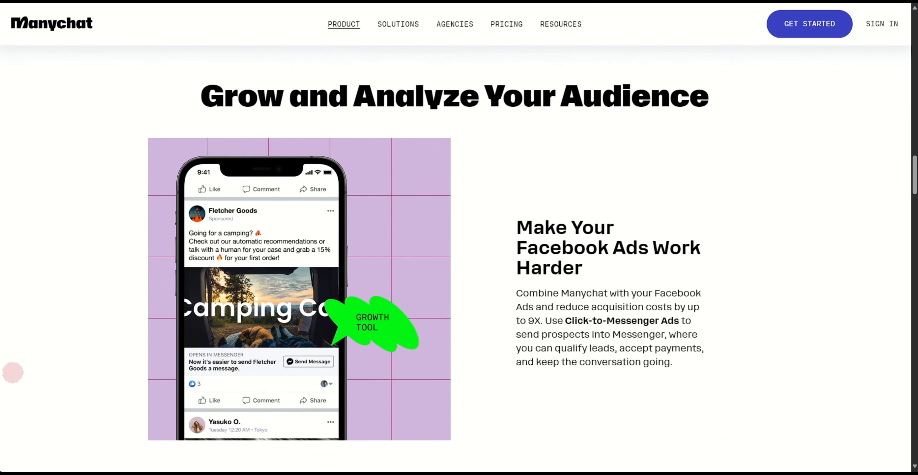
{"action": "scroll", "coordinate": [13, 373], "scroll_direction": "down", "scroll_amount": 10}
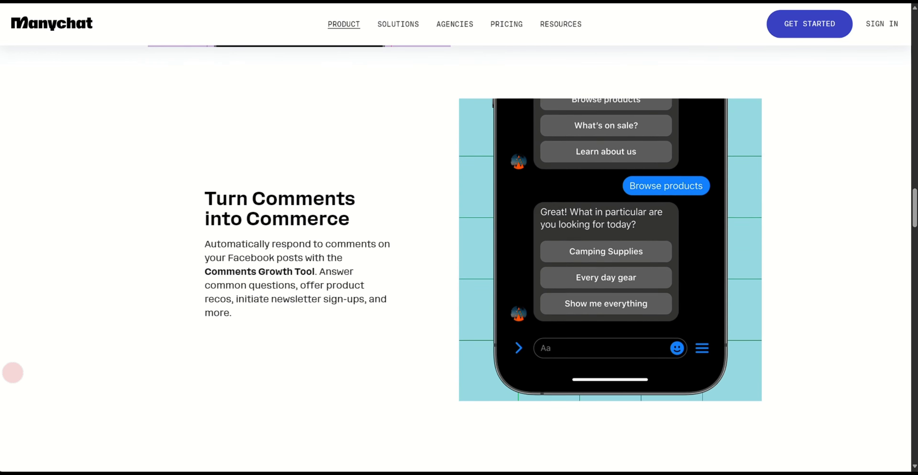
{"action": "scroll", "coordinate": [13, 372], "scroll_direction": "down", "scroll_amount": 5}
{"action": "scroll", "coordinate": [12, 372], "scroll_direction": "up", "scroll_amount": 1}
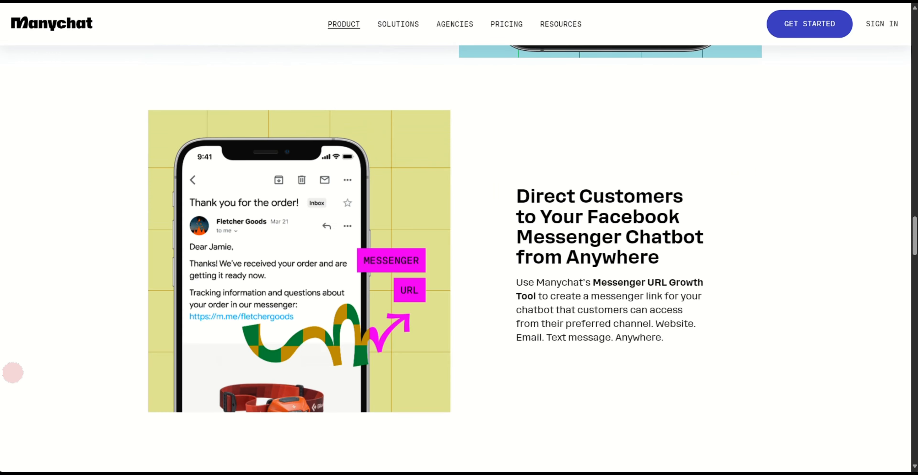
{"action": "scroll", "coordinate": [12, 372], "scroll_direction": "down", "scroll_amount": 8}
{"action": "scroll", "coordinate": [13, 373], "scroll_direction": "down", "scroll_amount": 4}
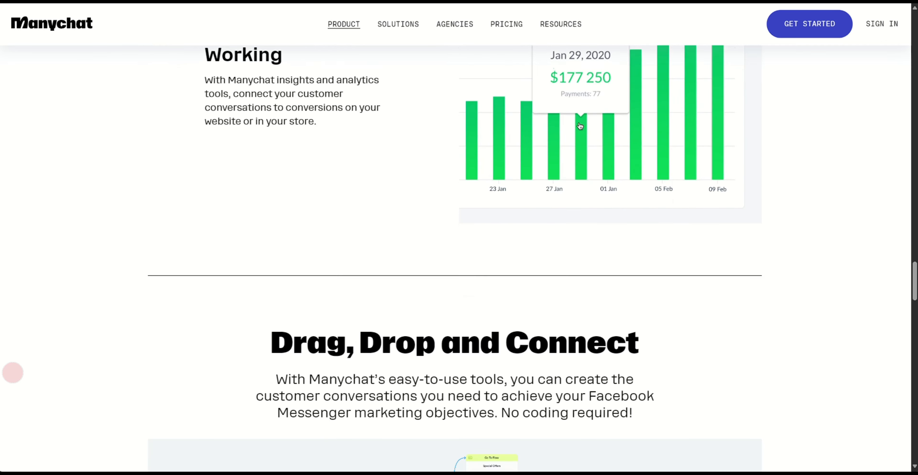
{"action": "scroll", "coordinate": [12, 373], "scroll_direction": "down", "scroll_amount": 14}
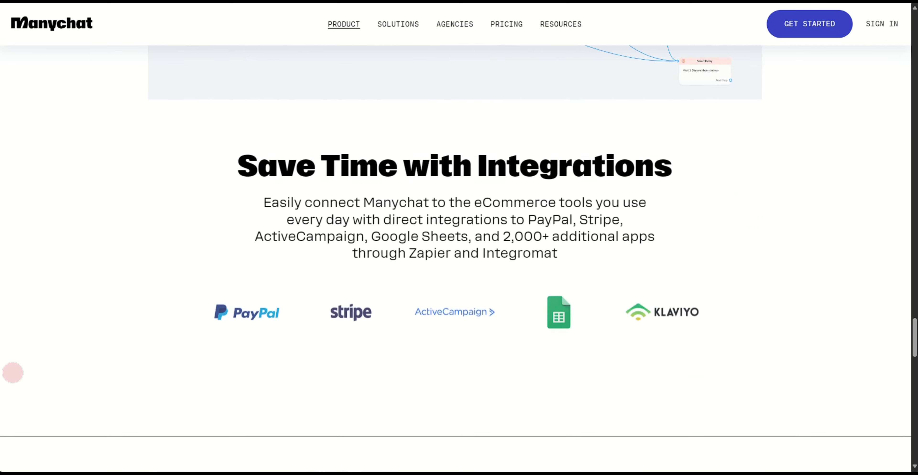
{"action": "scroll", "coordinate": [13, 373], "scroll_direction": "down", "scroll_amount": 2}
{"action": "scroll", "coordinate": [12, 373], "scroll_direction": "up", "scroll_amount": 1}
{"action": "scroll", "coordinate": [12, 373], "scroll_direction": "down", "scroll_amount": 7}
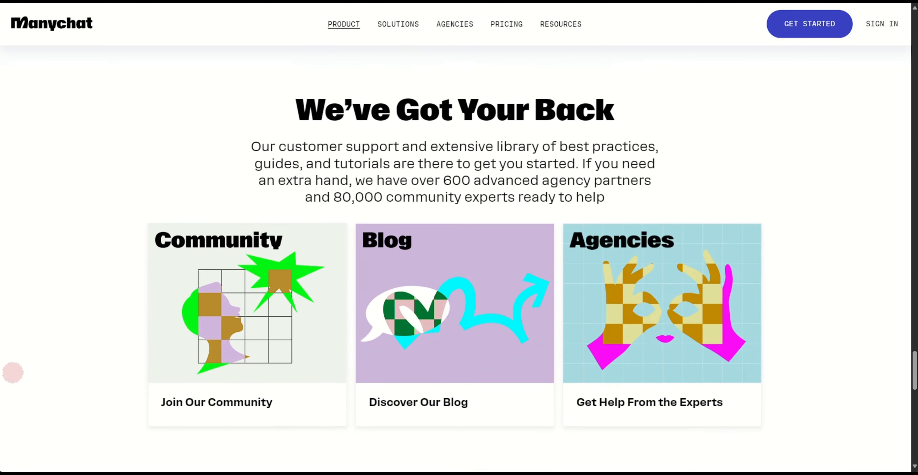
{"action": "scroll", "coordinate": [13, 373], "scroll_direction": "down", "scroll_amount": 10}
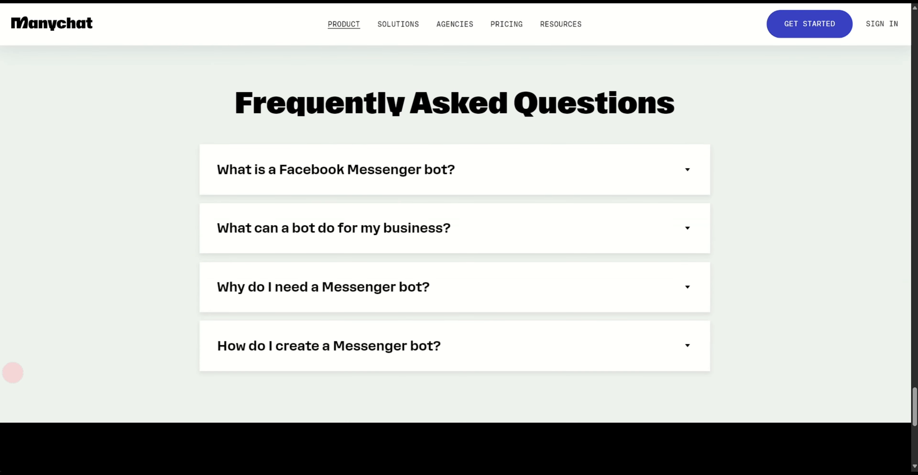